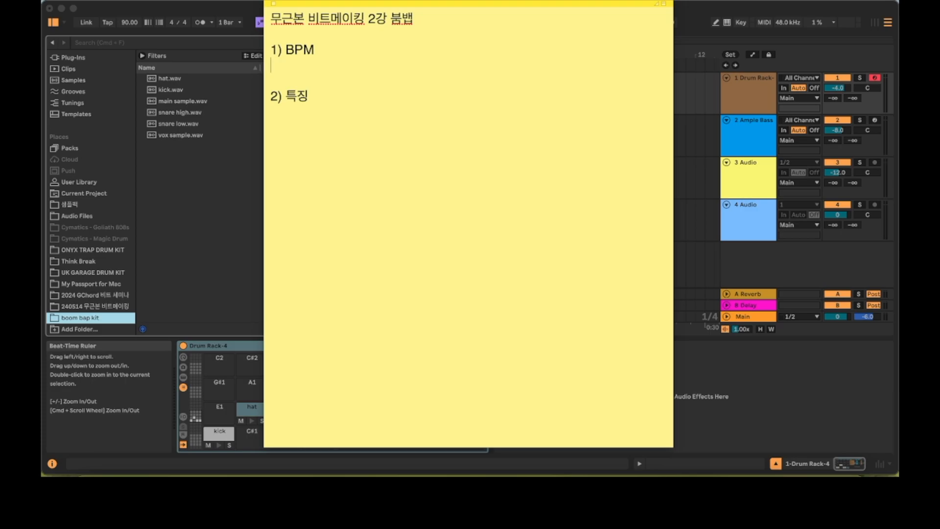
- Fill in the note with "75~95 => 90" under BPM, and "둔탁하면, 투박하면서도 그루브 있는 드럼" and "샘플링" under 특징
type("75~95")
type("=> 90")
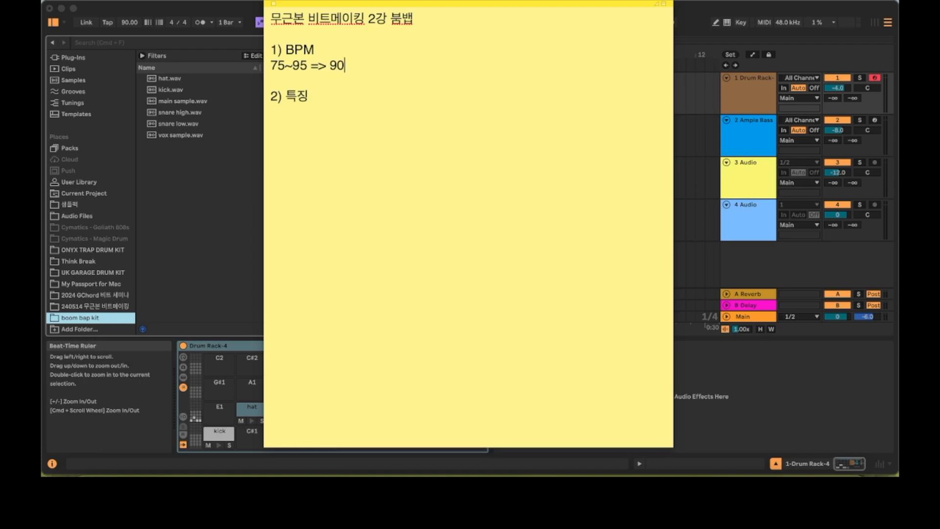
key("Down")
key("Down")
key("Down")
key("Return")
type("둔탁하면, 투박하면")
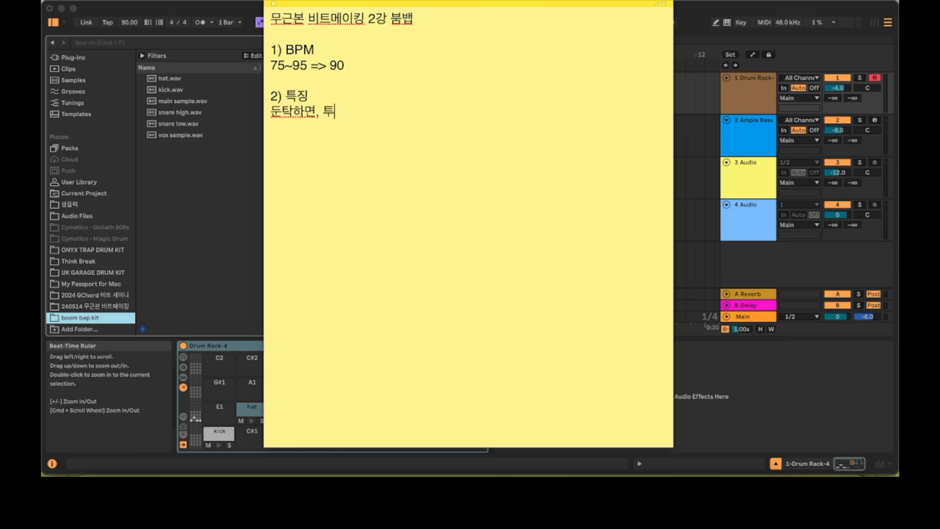
type("서도 그뤄")
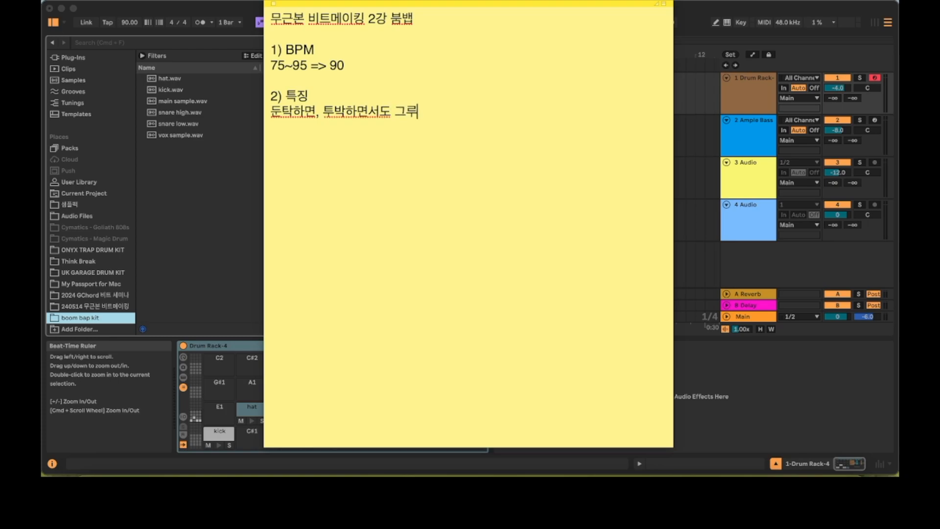
key("BackSpace")
type("브 이")
type("ㅆ는 드럼")
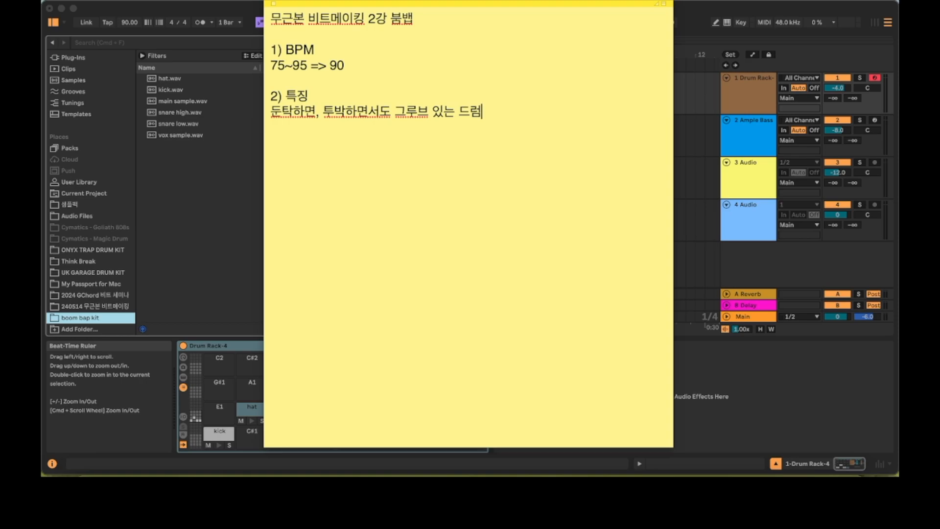
key("Return")
type("샘플링")
- Switch to Ableton Live, insert an empty eight-bar MIDI clip on the Drum Rack track, and turn off note preview
left_click(223, 220)
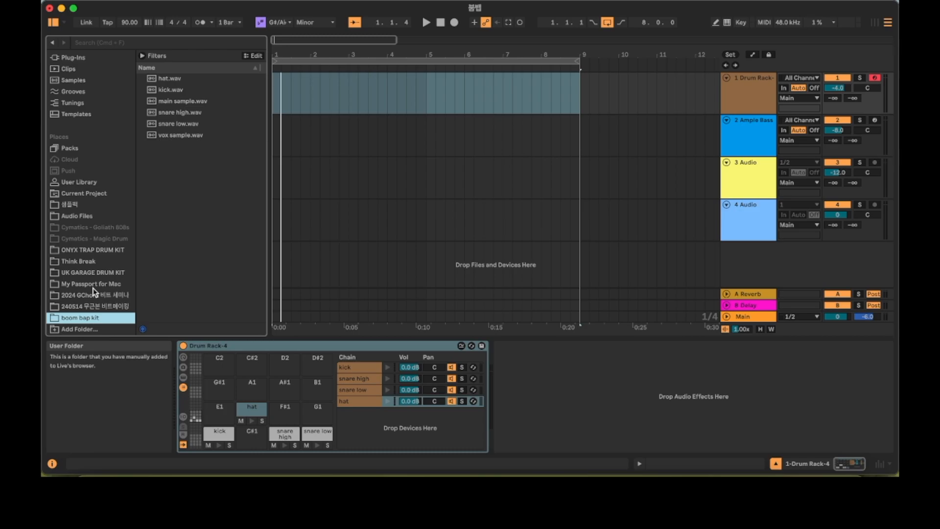
right_click(278, 101)
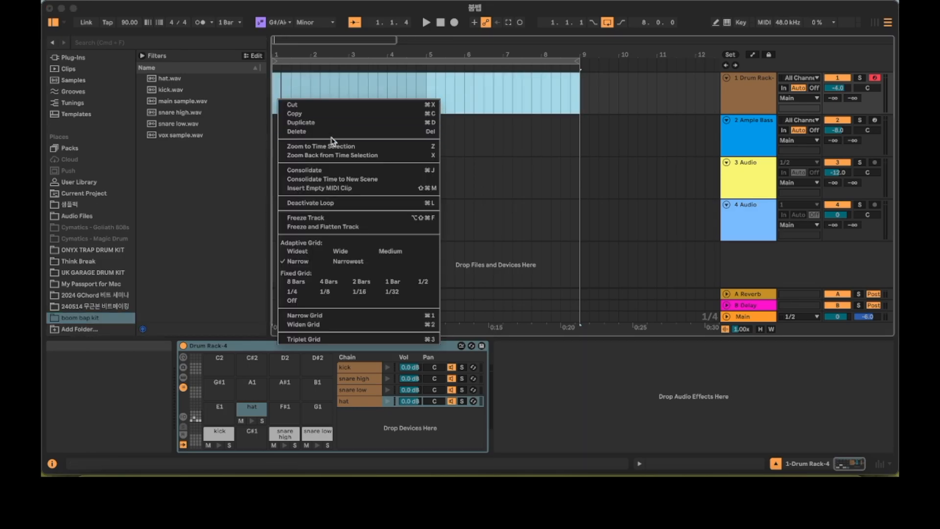
left_click(336, 189)
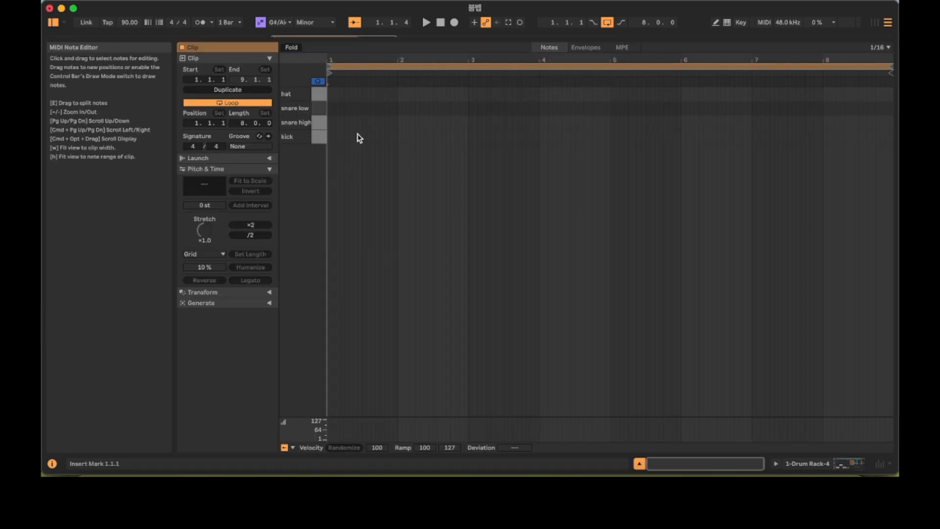
left_click(318, 81)
- Program bar 1 with quarter-note kicks on beats 1 and 3 and snare high on beats 2 and 4, and play it
scroll(346, 119, "up", 5)
scroll(346, 119, "left", 2)
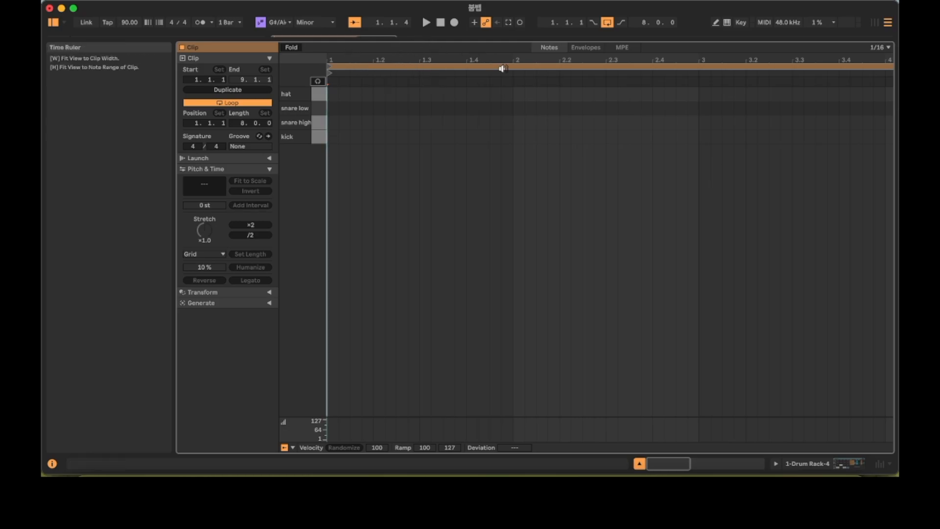
double_click(328, 138)
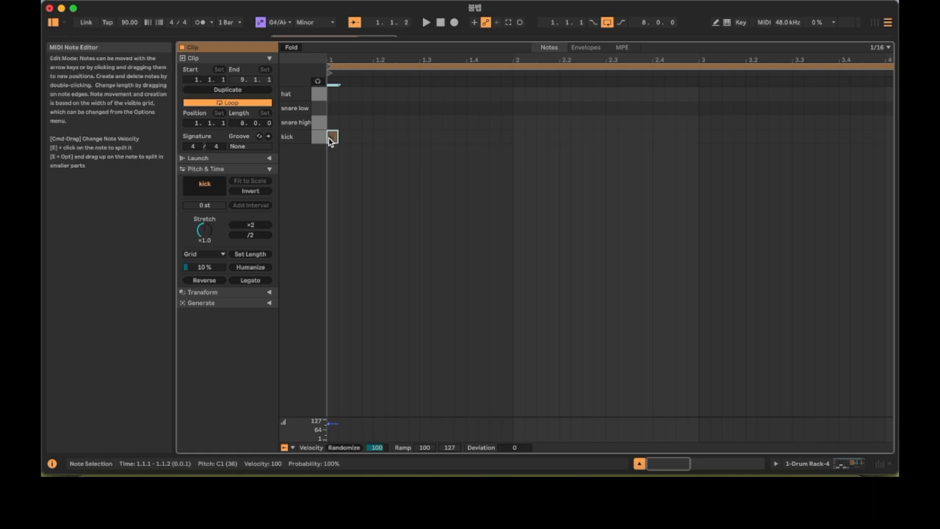
mouse_move(329, 139)
left_mouse_down()
mouse_move(457, 143)
mouse_move(437, 149)
mouse_move(326, 116)
mouse_move(403, 129)
left_mouse_up()
left_click(431, 159)
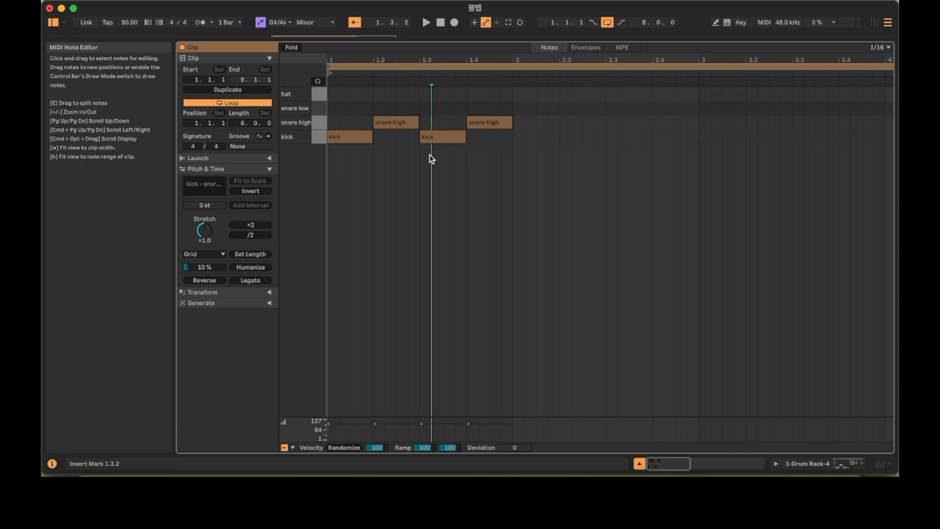
key("space")
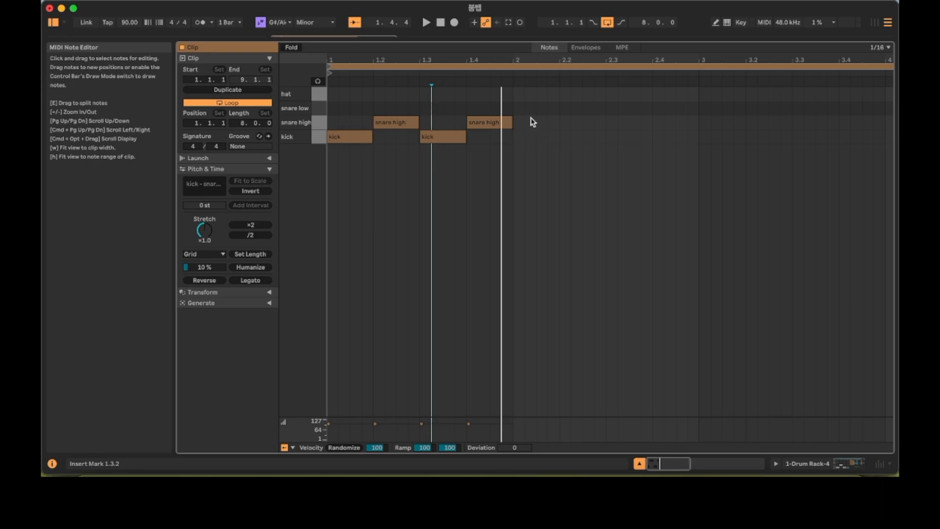
- Copy both snare high notes to the snare low row, set every note's velocity to 127, and play the pattern
left_click_drag(533, 122, 404, 114)
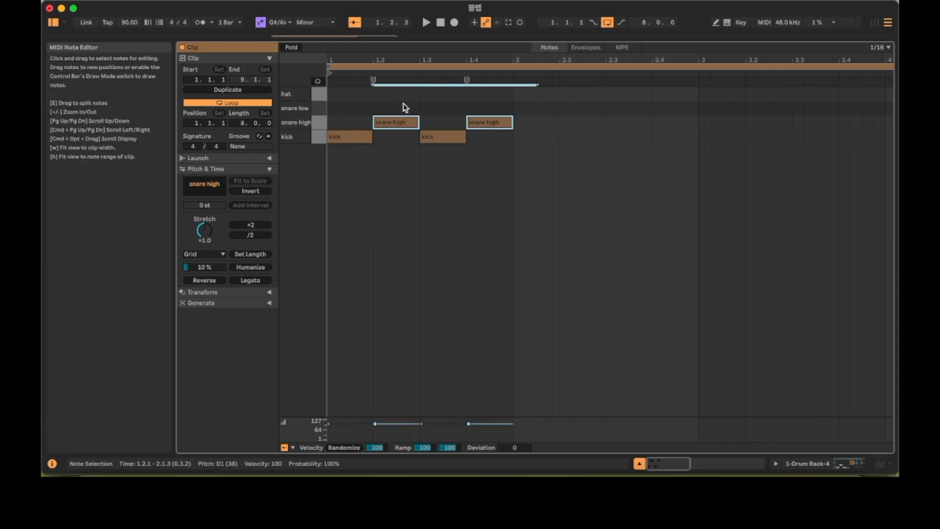
left_click_drag(410, 124, 410, 109, "alt")
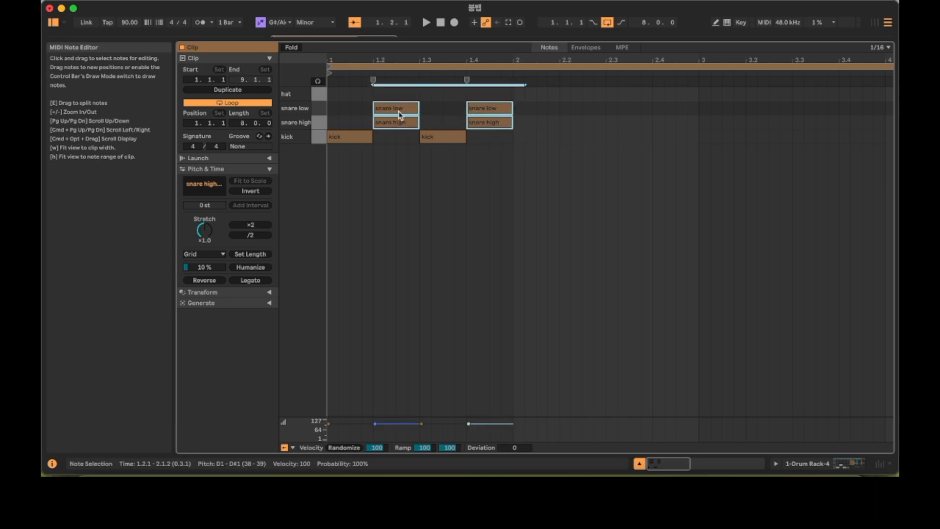
key("super+a")
left_click_drag(342, 424, 343, 414)
key("space")
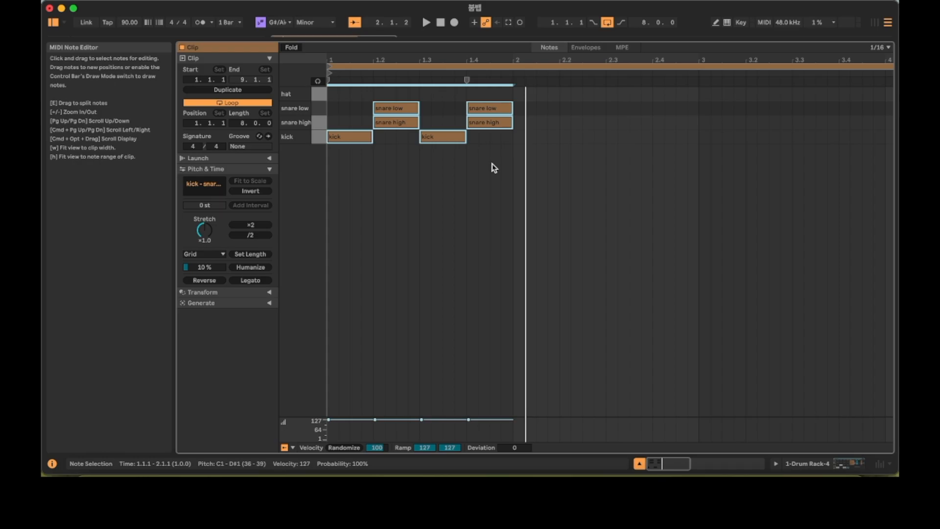
left_click(478, 173)
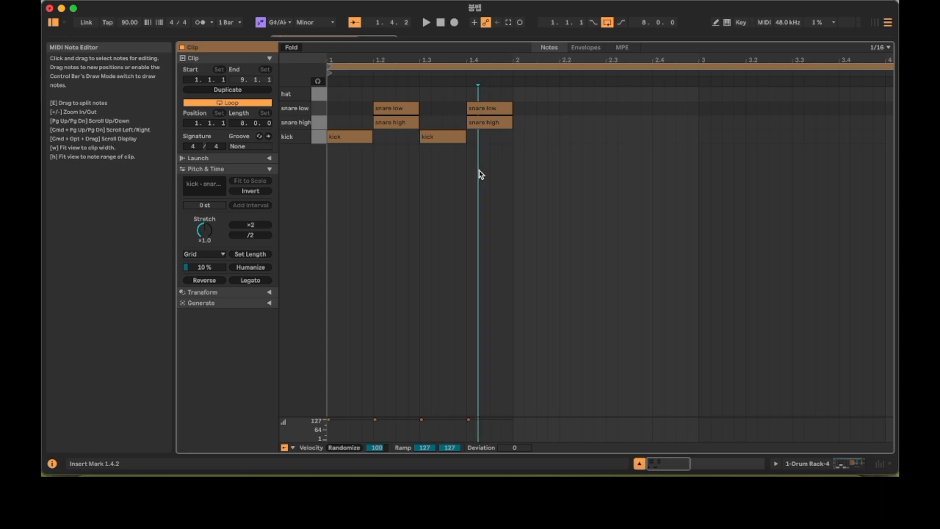
- Shorten the second kick so that it starts at 1.3.3, and play the pattern
left_click(436, 142)
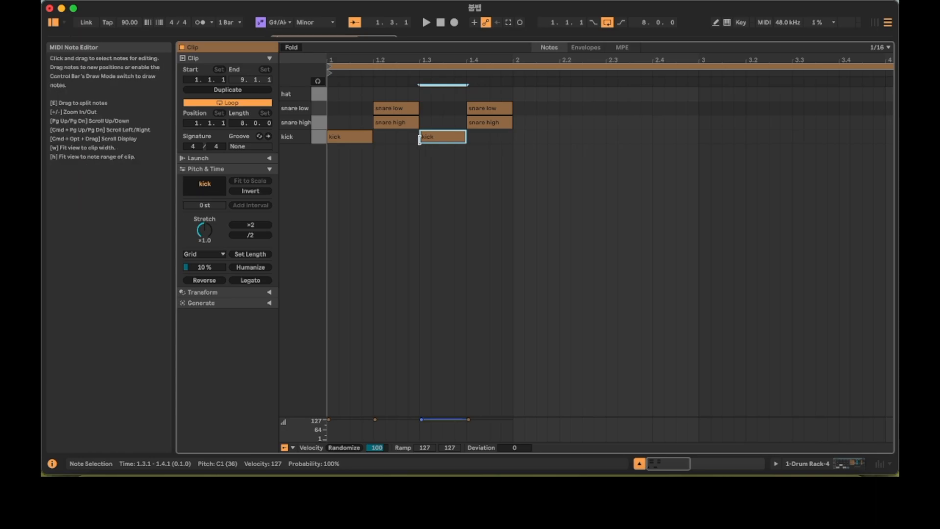
left_click_drag(420, 141, 443, 139)
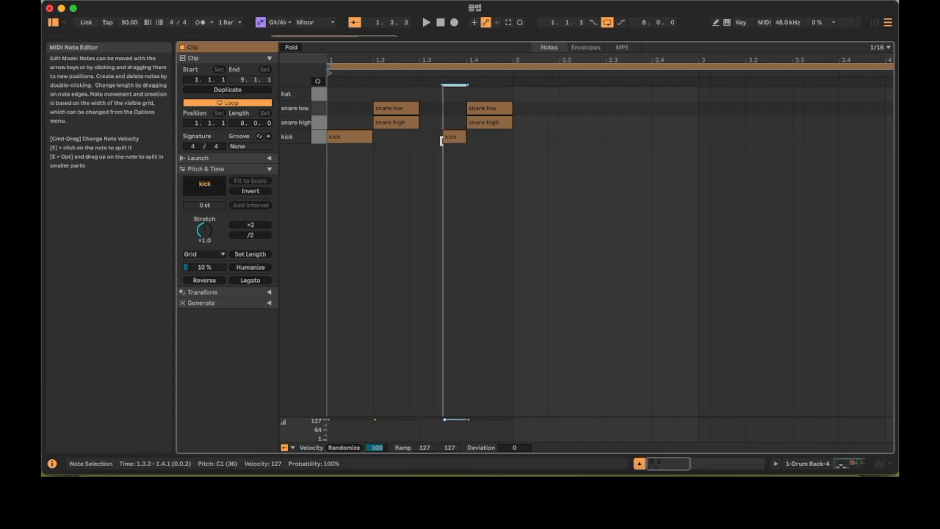
key("space")
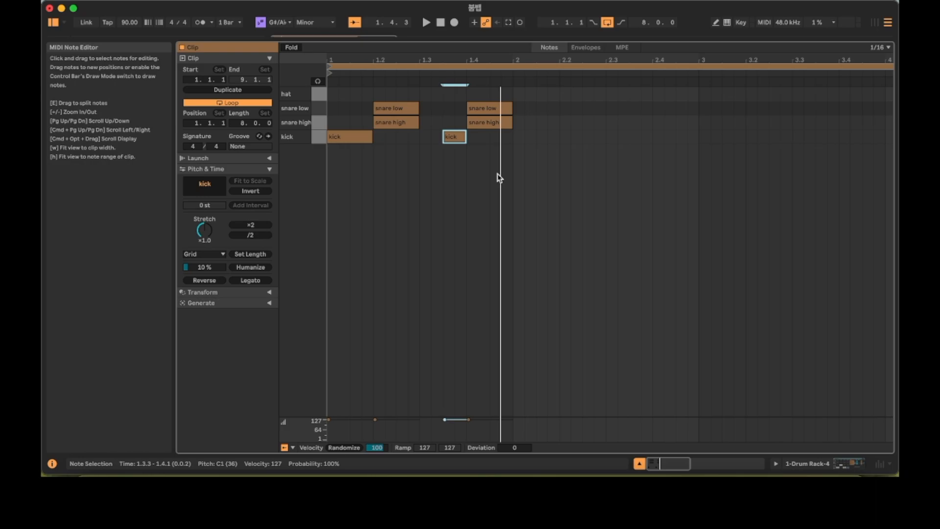
left_click(443, 152)
- Add an eighth-note hat at 1.1.1 on the hat row
key("plus")
scroll(443, 152, "left", 2)
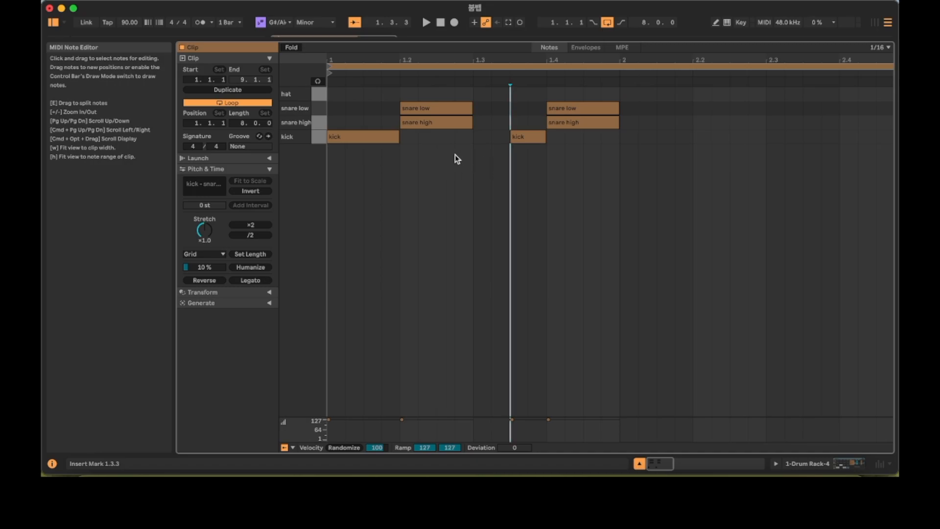
key("minus")
key("plus")
key("plus")
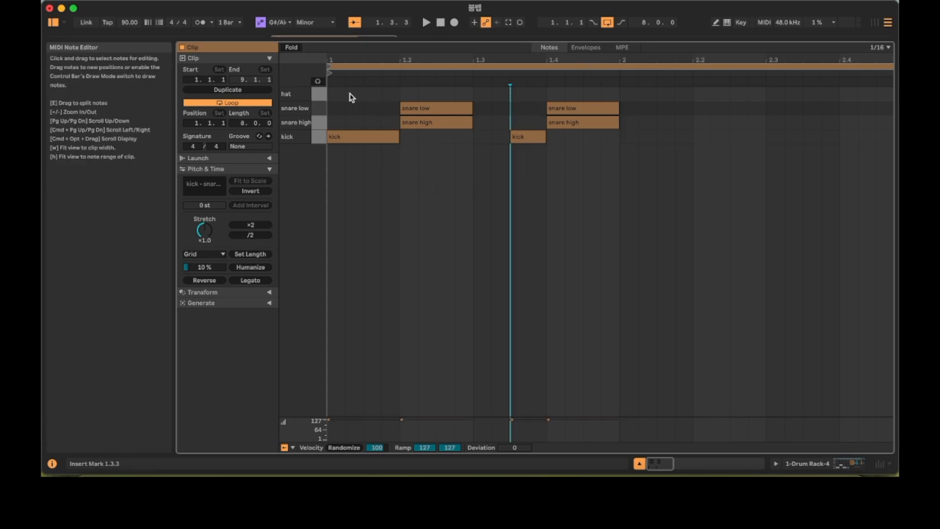
left_click(335, 94)
double_click(335, 94)
left_click_drag(345, 94, 358, 96)
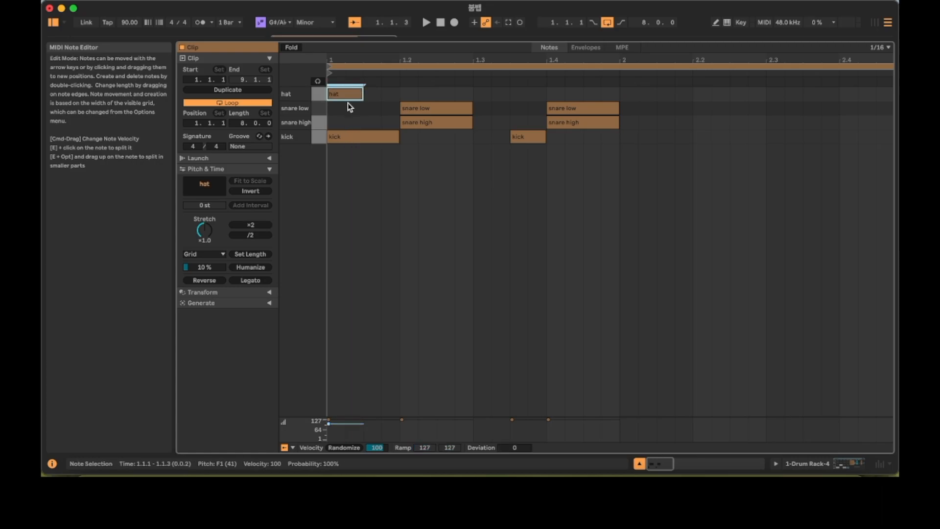
- Duplicate the hat note seven times to fill bar 1 with eighth notes, and play the pattern
key("super+d")
key("super+d")
key("super+d")
key("super+d")
key("super+d")
key("super+d")
key("super+d")
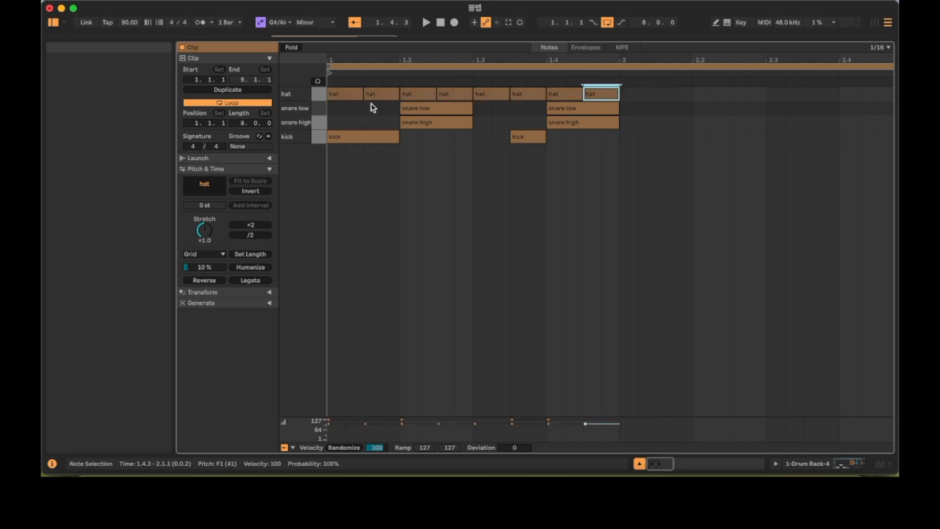
key("space")
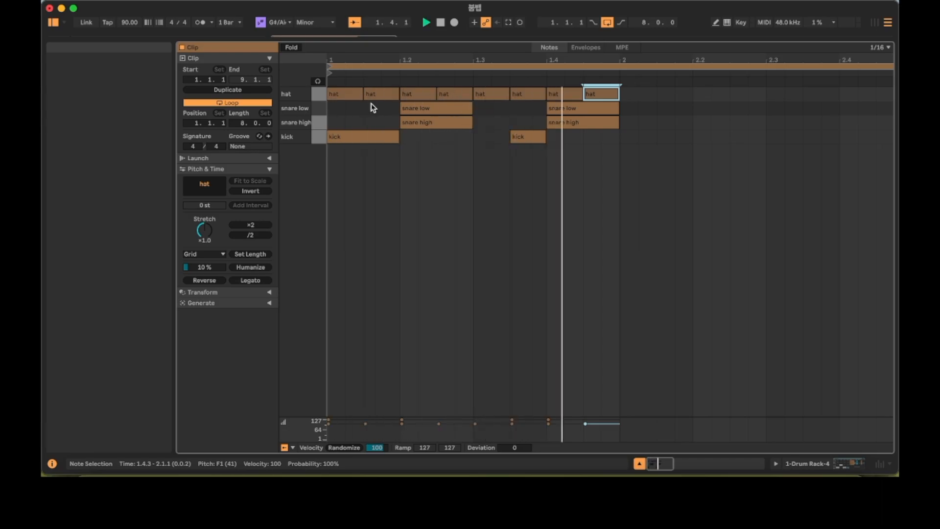
key("space")
scroll(421, 126, "down", 2)
scroll(421, 127, "down", 1)
scroll(421, 127, "left", 1)
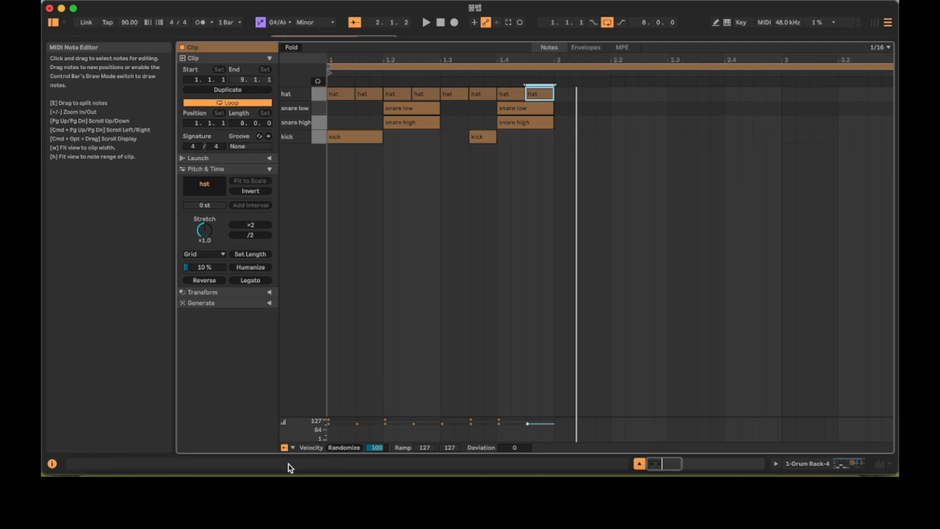
- Switch to the sticky note and add the accent pattern "강 약 중강 약" below 샘플링, separated by a blank line
left_click(301, 517)
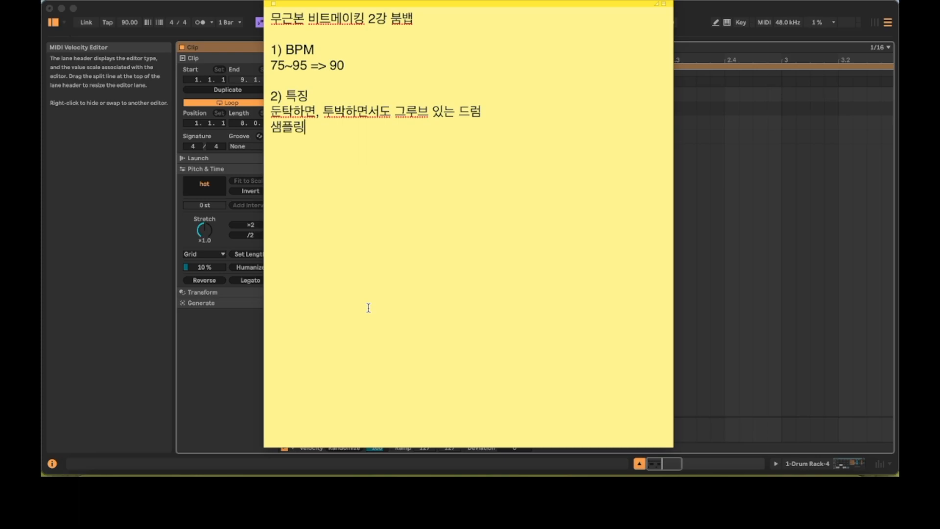
key("Return")
key("Return")
type("강 약 중강 약")
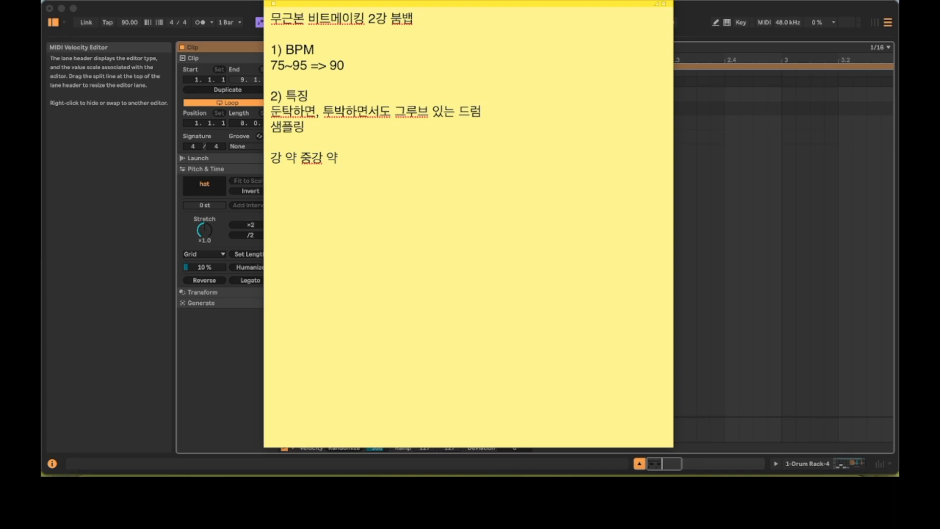
- Add a line of beat numbers up to 4 beneath the accent pattern and return to Ableton Live
key("Return")
type("1")
key("BackSpace")
key("BackSpace")
type("2")
type(".")
type("  3")
type("     4")
left_click(754, 305)
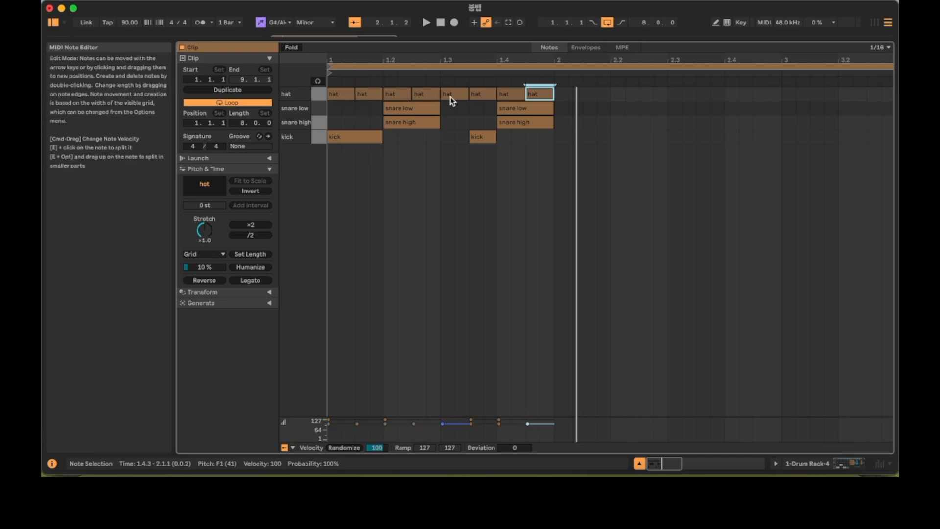
- Lower the velocity of the four off-beat hats to 80
left_click(369, 96)
left_click(421, 95, "shift")
left_click(480, 99)
left_click(545, 99, "shift")
left_click(416, 94, "shift")
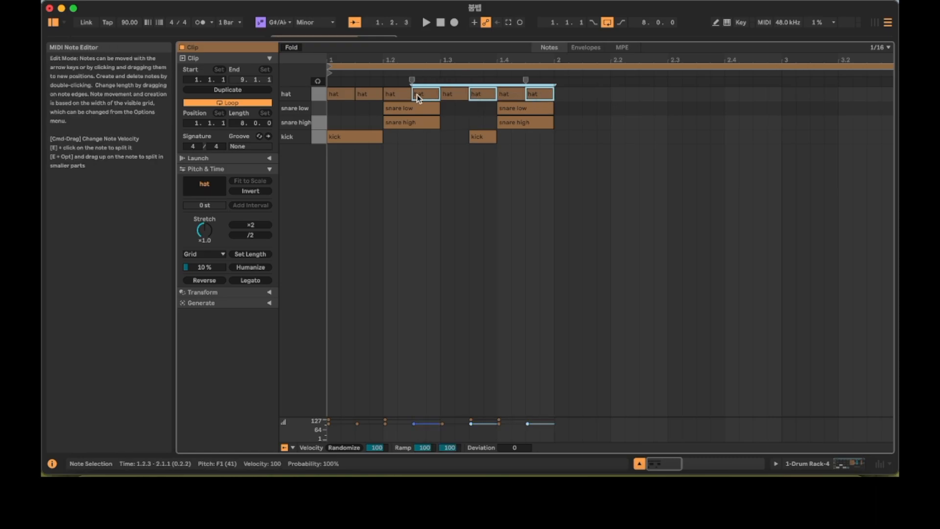
left_click(374, 94, "shift")
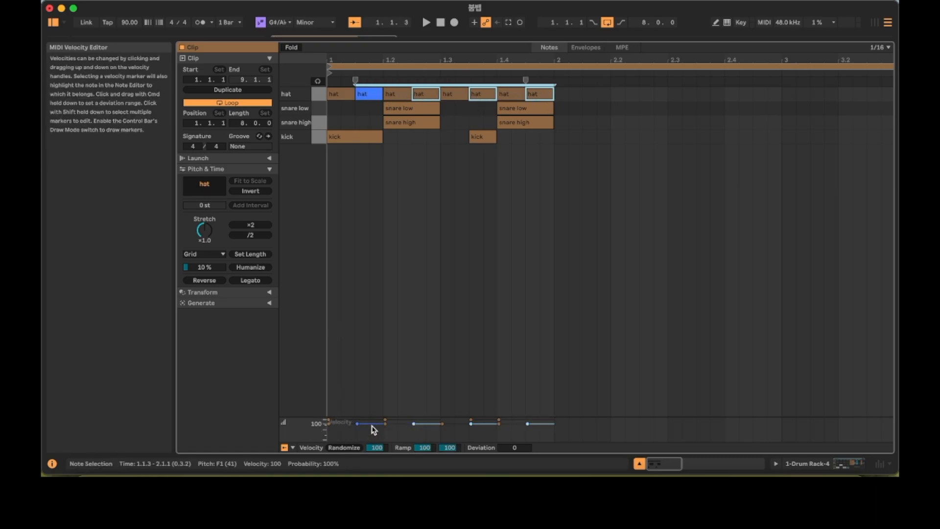
left_click_drag(374, 424, 373, 441)
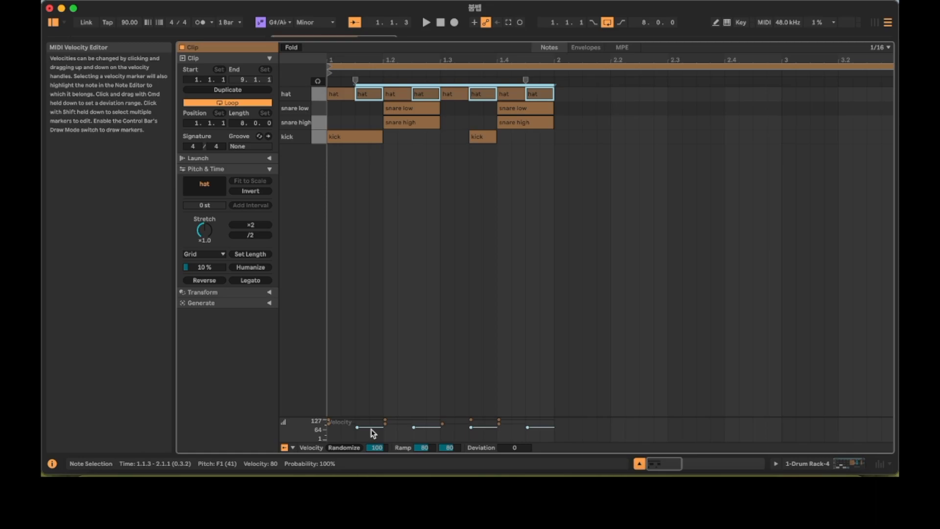
- Raise the velocity of the hats on beats 1 and 3 to 110
left_click(342, 91)
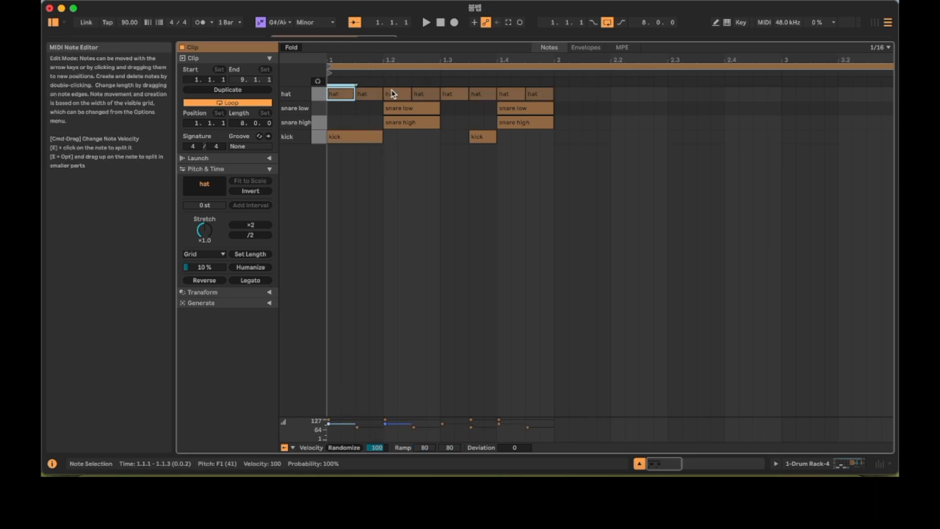
left_click(454, 98, "shift")
left_click_drag(342, 427, 342, 423)
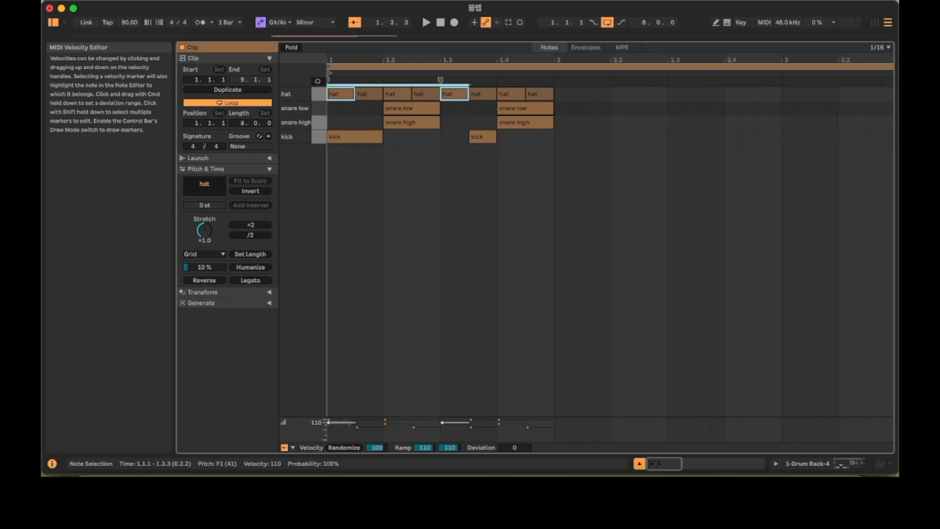
- Set all hat velocities to 127, then reduce the hats on beats 2 and 4 to 110 and the off-beat hats further
left_click_drag(562, 90, 328, 90)
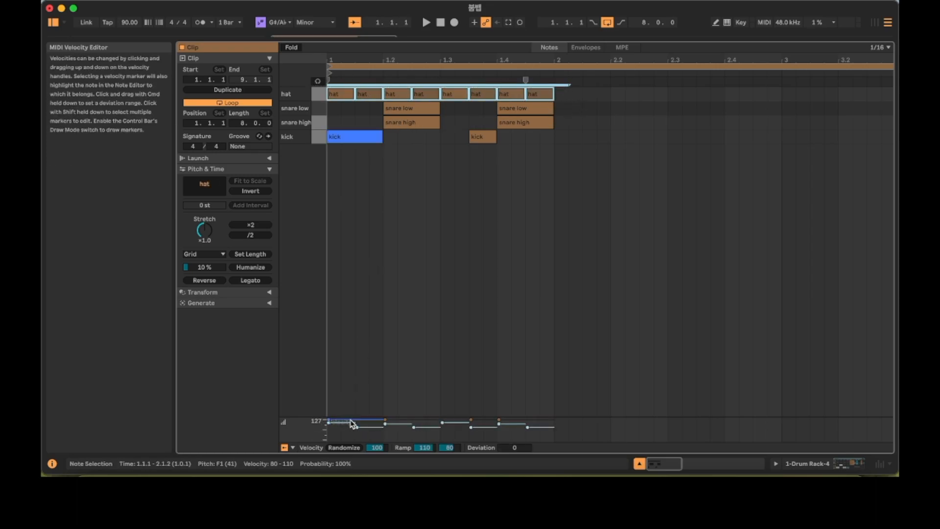
left_click_drag(350, 426, 351, 395)
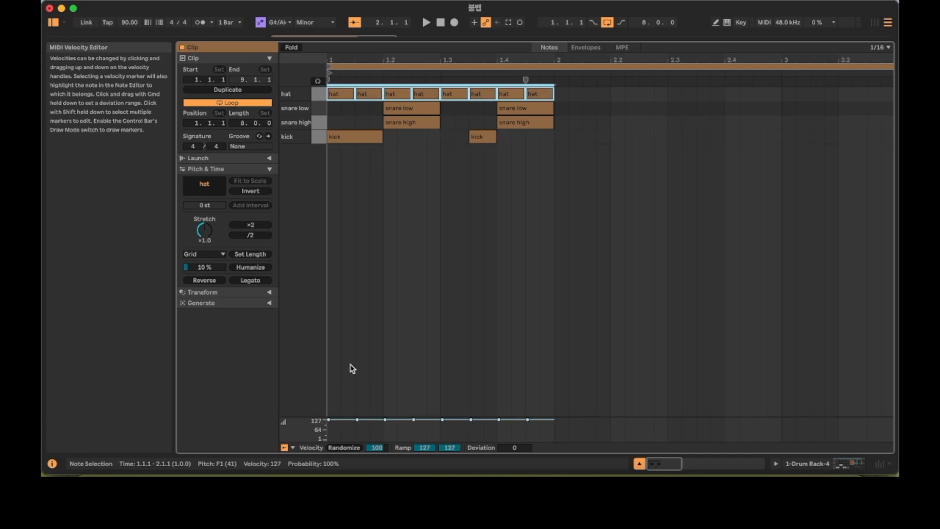
left_click(372, 94)
left_click(373, 93)
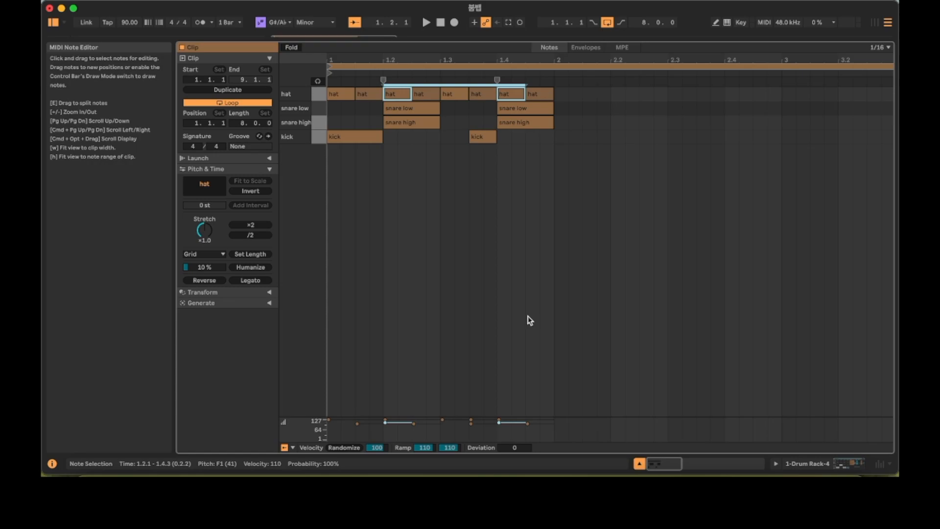
- Select the four off-beat hats together with the snare low and snare high notes on beat 4
left_click(528, 164)
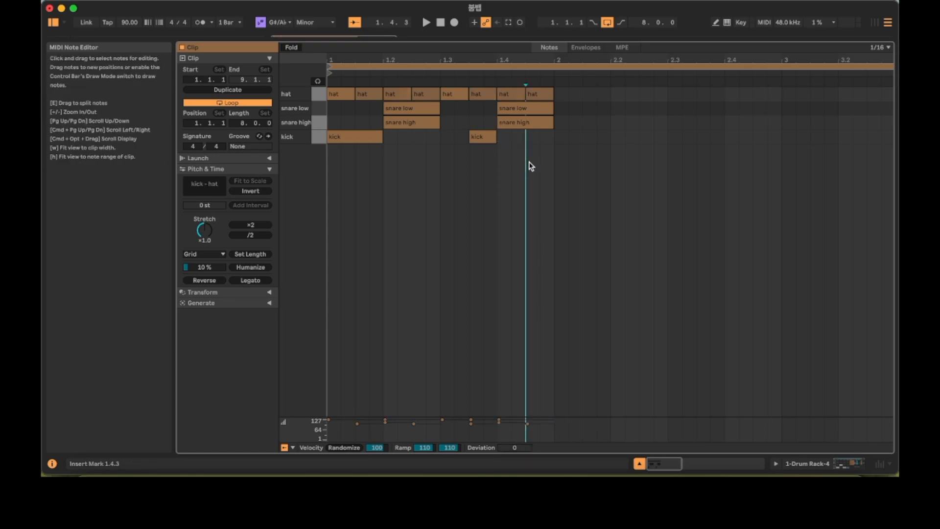
left_click(368, 96)
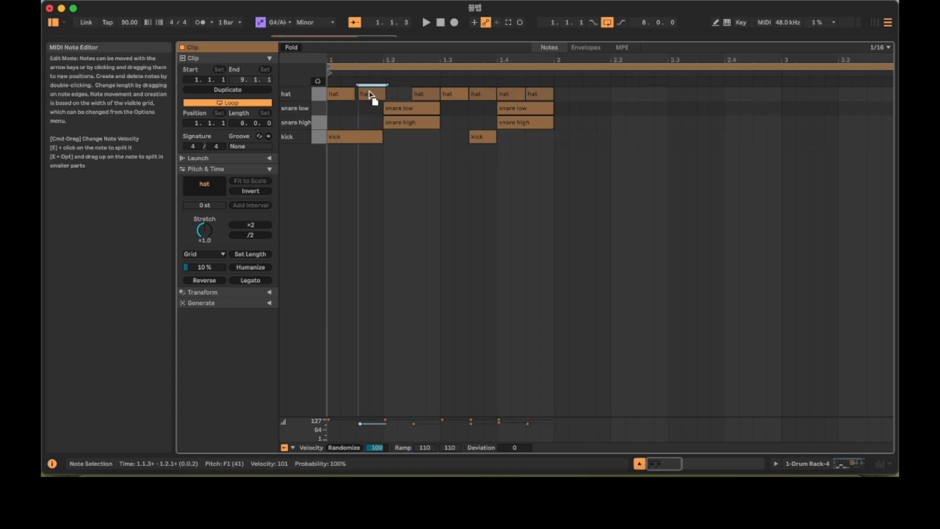
left_click(420, 94, "shift")
left_click(491, 98, "shift")
left_click(544, 93, "shift")
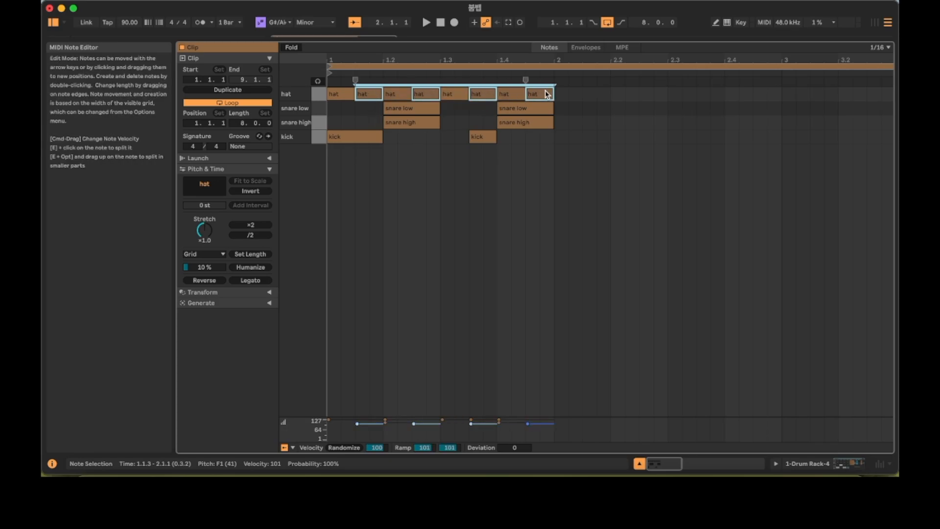
left_click_drag(568, 103, 529, 124)
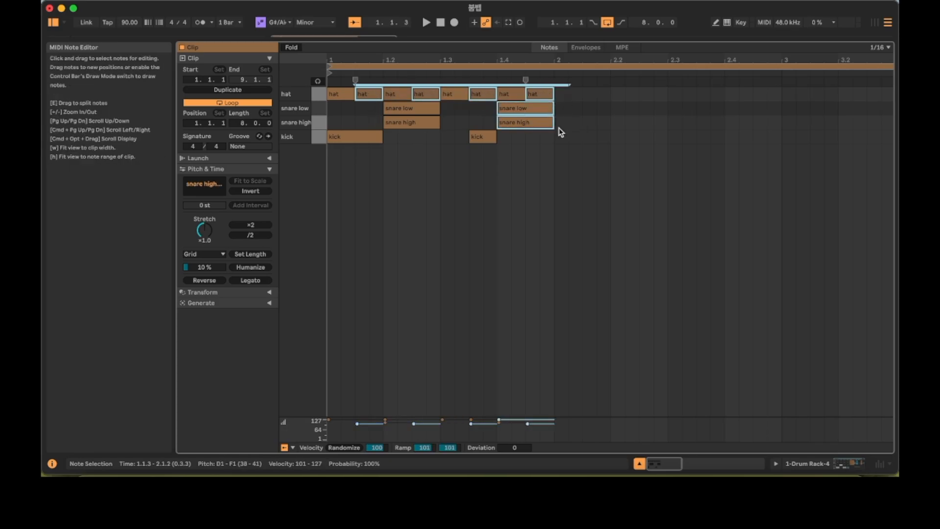
key("plus")
key("plus")
key("minus")
key("minus")
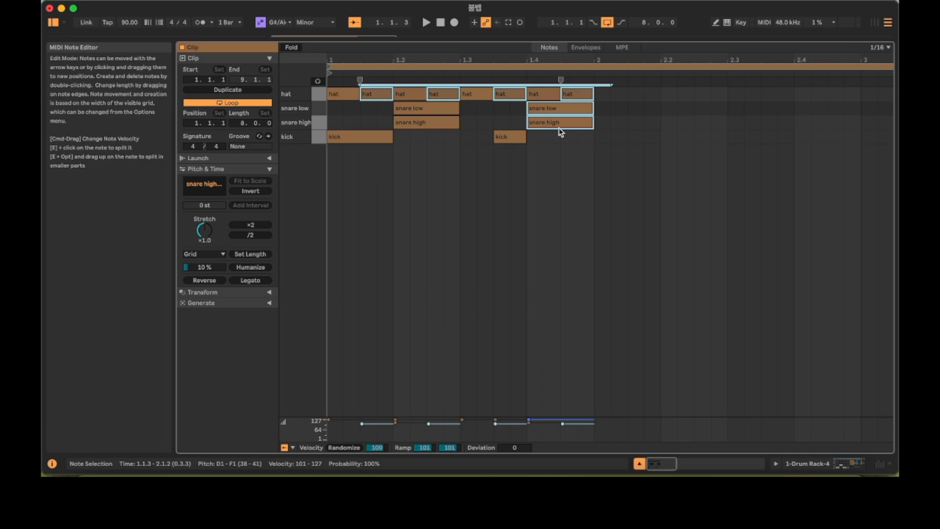
key("plus")
key("plus")
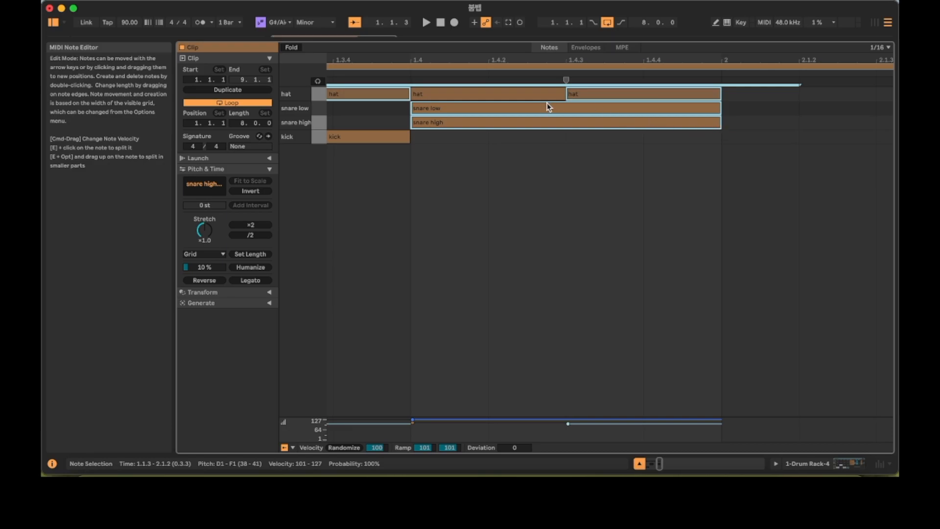
- Trim the ends of the selected off-beat hats and beat 4 snares slightly
left_click_drag(514, 130, 556, 126)
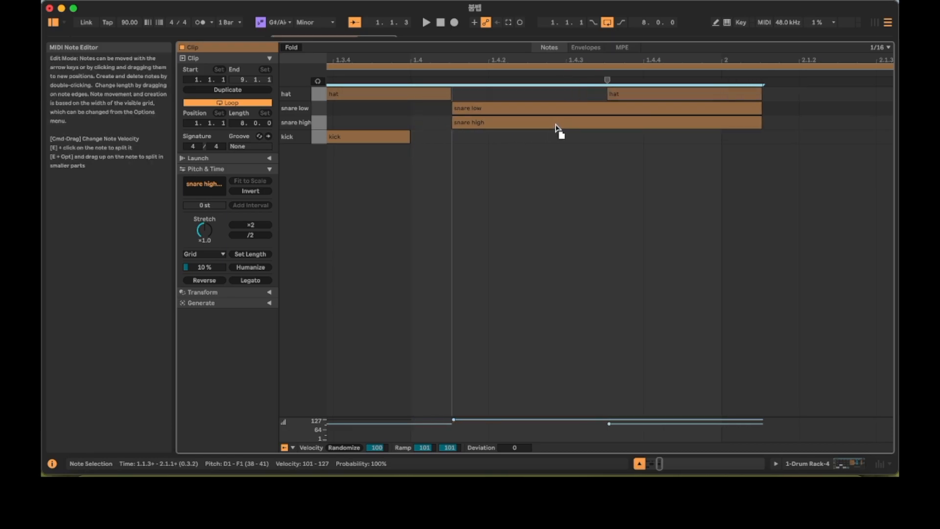
key("super+z")
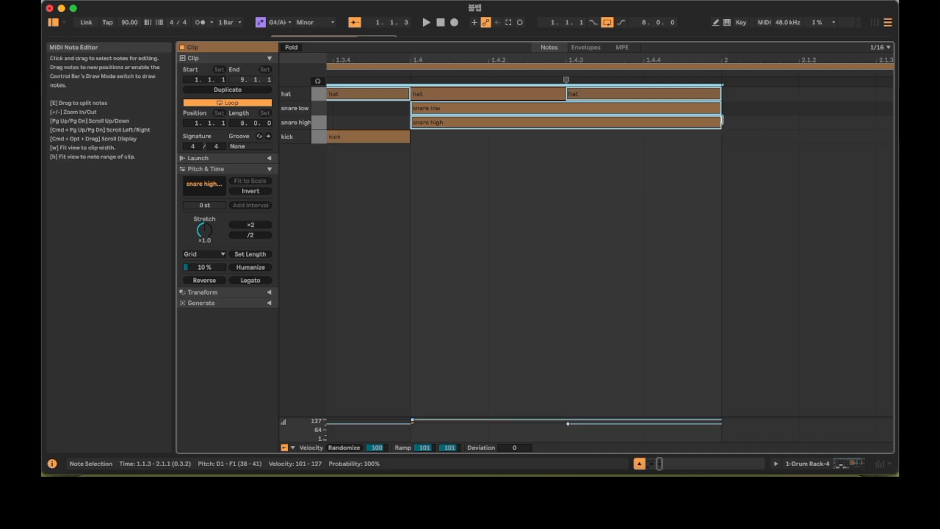
key("super+z")
key("super+z")
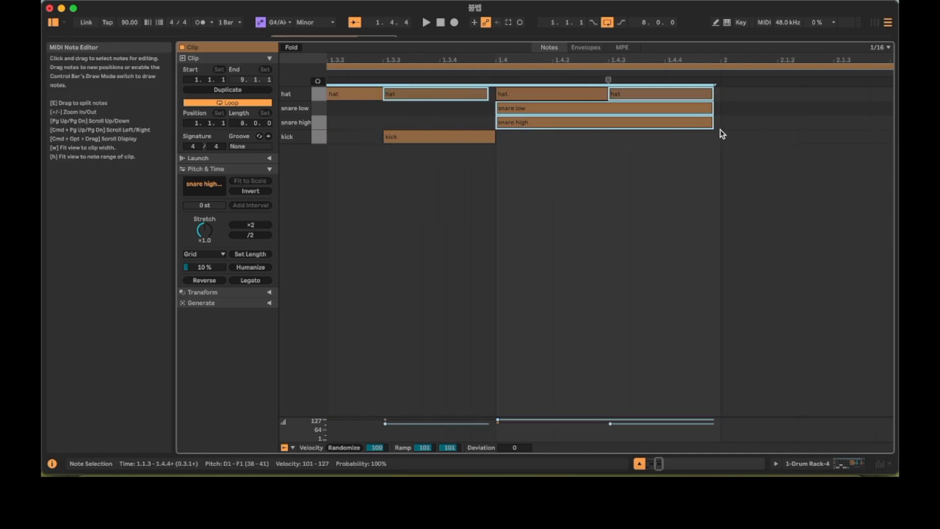
- Shift the selected off-beat hats and beat 4 snares slightly later than the grid
key("plus")
key("plus")
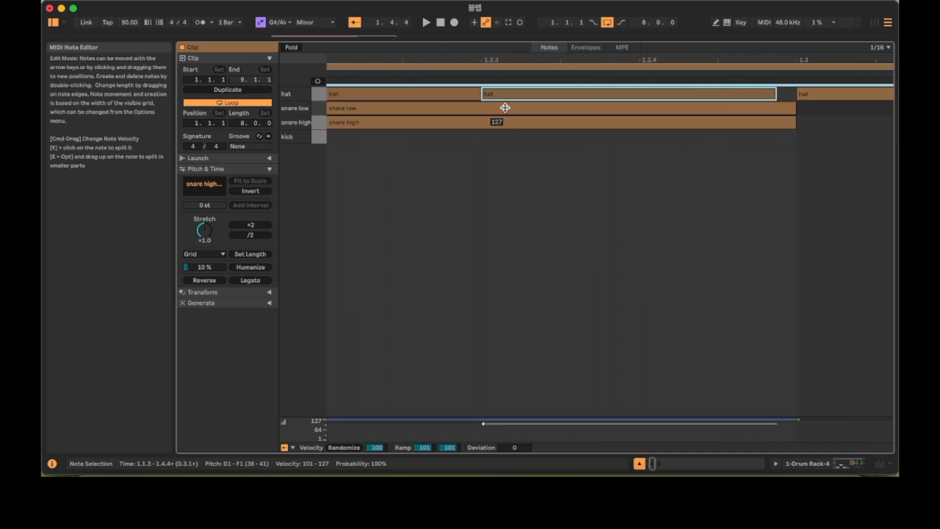
key("plus")
key("plus")
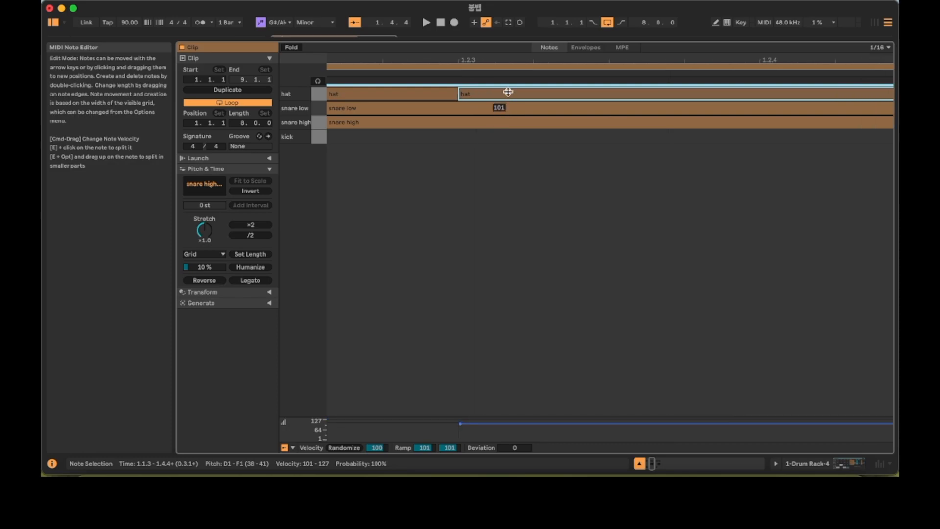
mouse_move(494, 96)
left_mouse_down()
mouse_move(544, 95)
mouse_move(524, 96)
left_mouse_up()
key("minus")
key("minus")
key("minus")
key("minus")
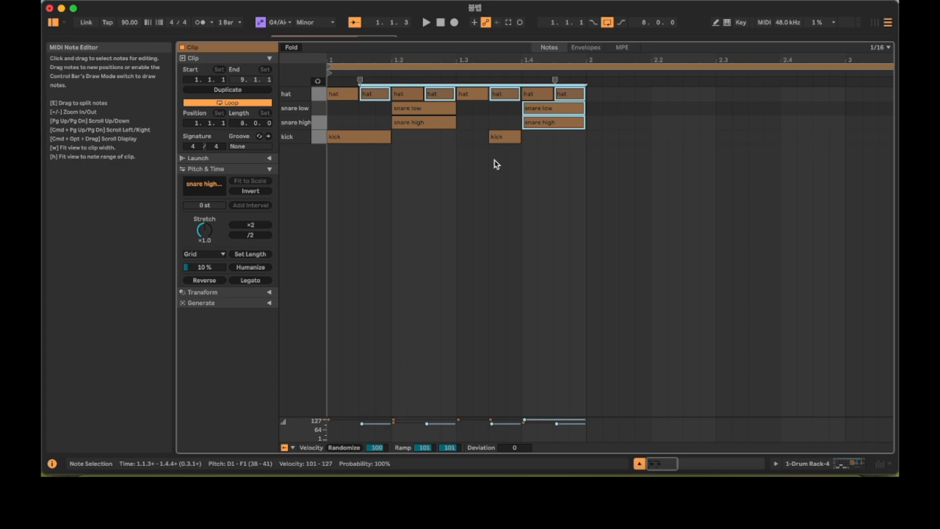
- Play the bar with and without the late note shift to compare the two grooves
key("space")
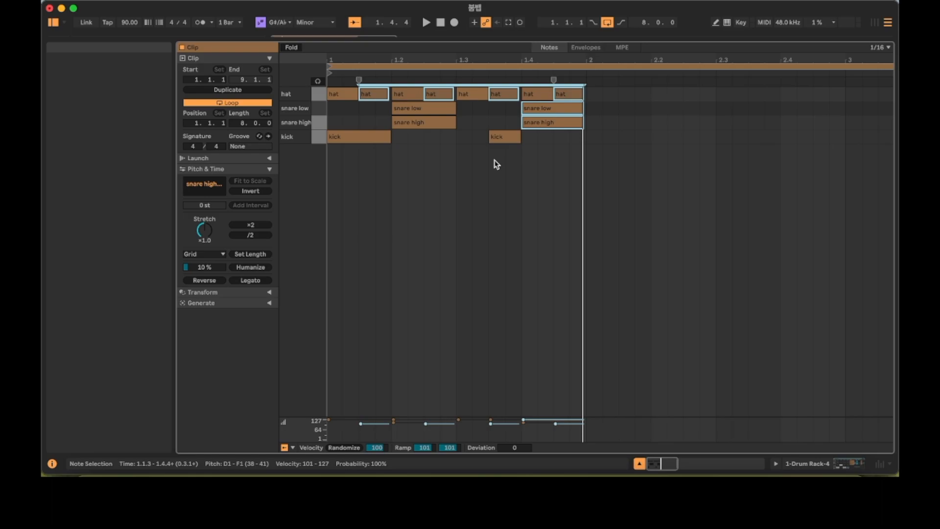
key("alt+Right")
key("space")
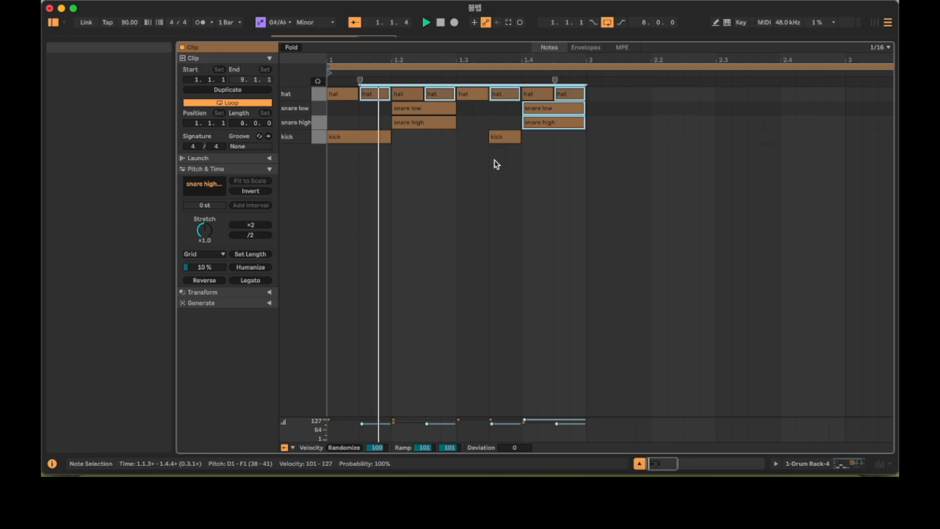
key("space")
- Nudge the selected off-beat hats and beat 4 snares a little further behind the grid and play the bar
scroll(495, 164, "up", 3)
scroll(494, 164, "up", 3)
scroll(495, 164, "left", 5)
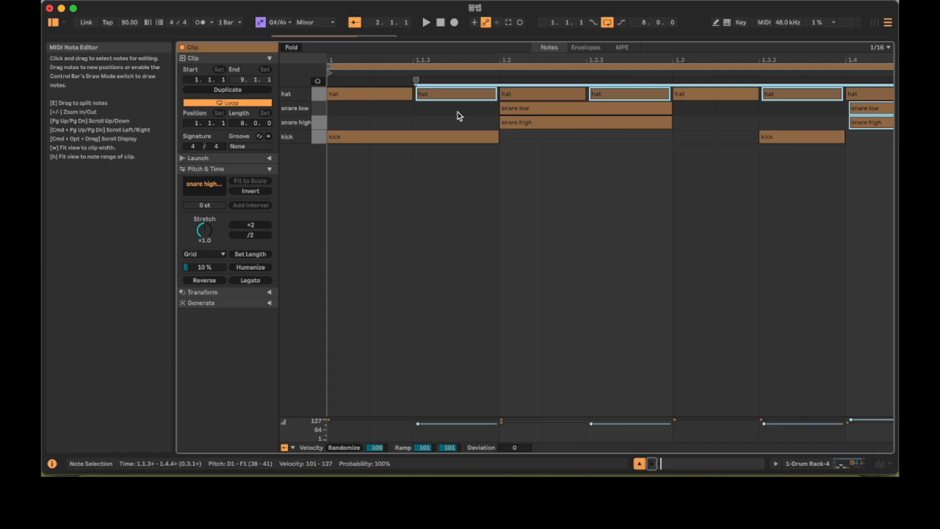
scroll(424, 112, "up", 10)
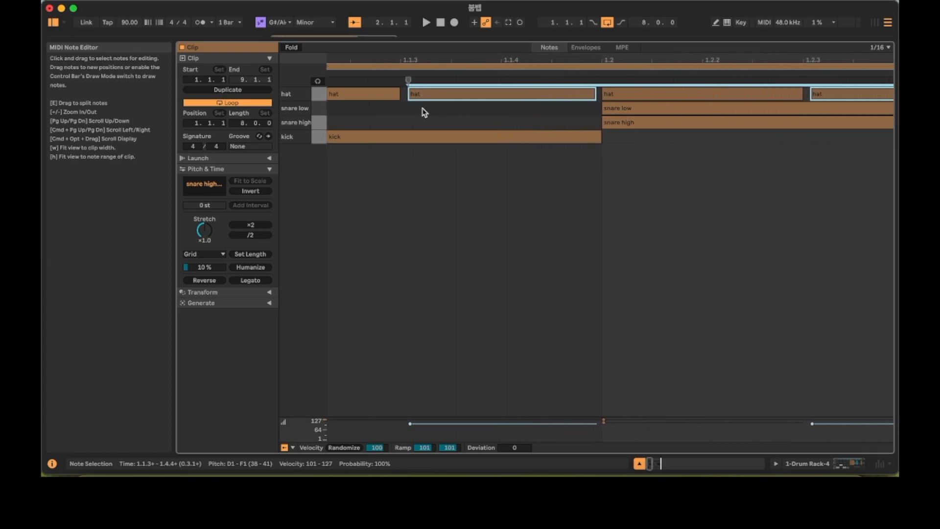
scroll(423, 108, "up", 8)
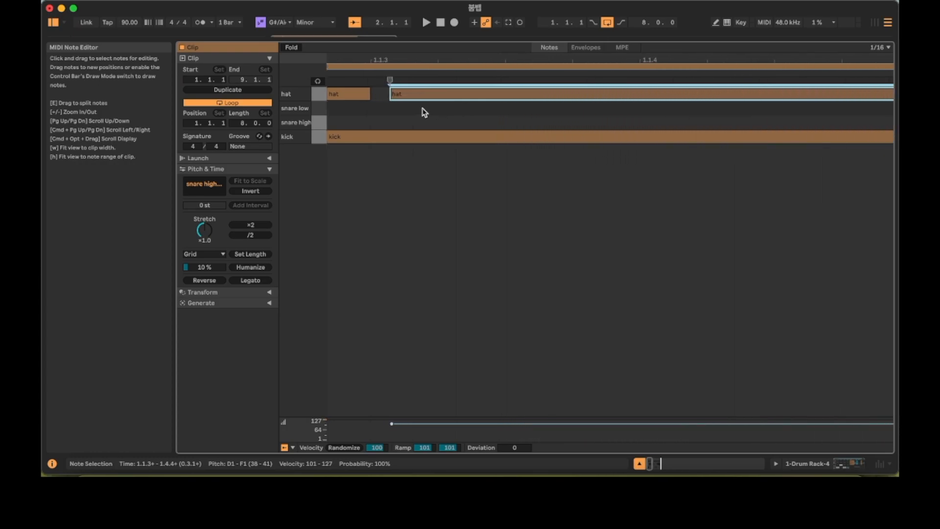
scroll(408, 98, "up", 3)
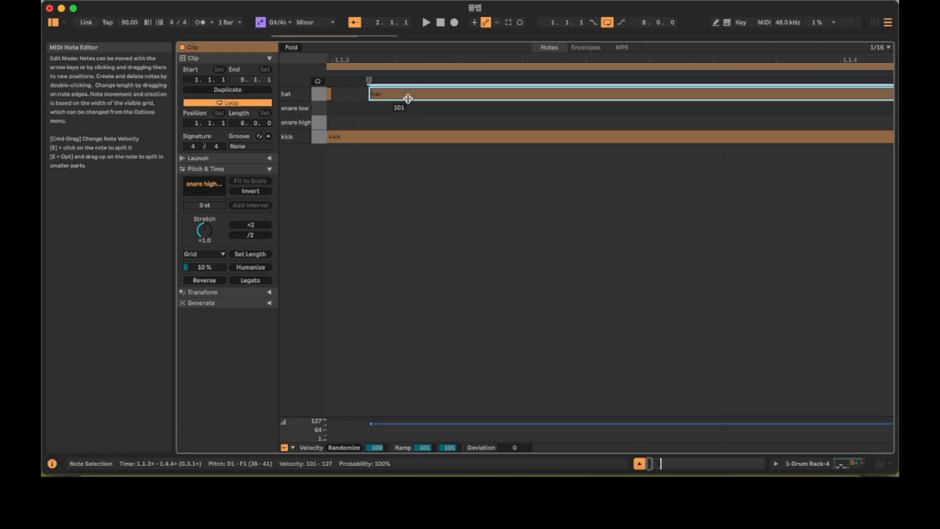
left_click_drag(407, 99, 435, 97)
scroll(434, 95, "down", 5)
scroll(435, 95, "down", 5)
key("space")
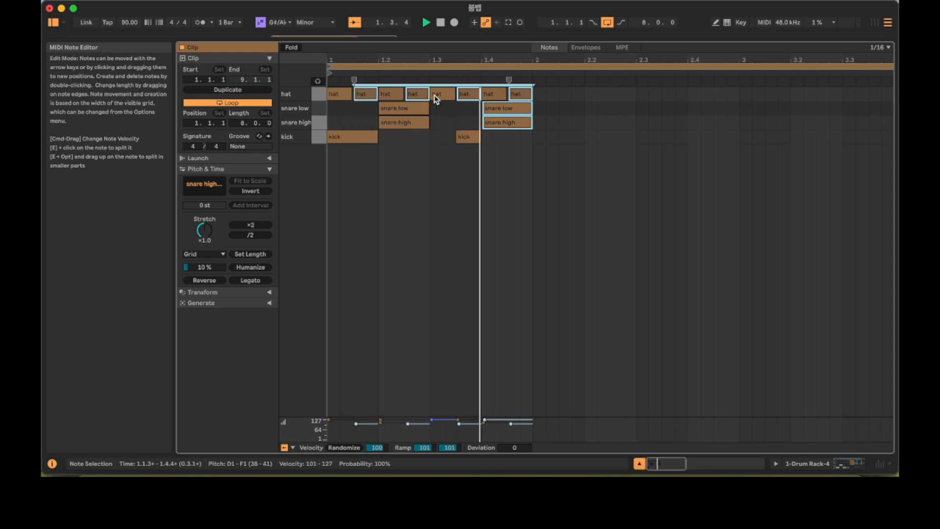
key("space")
- Duplicate the complete one-bar drum pattern four times across bars 2 to 5
key("super+a")
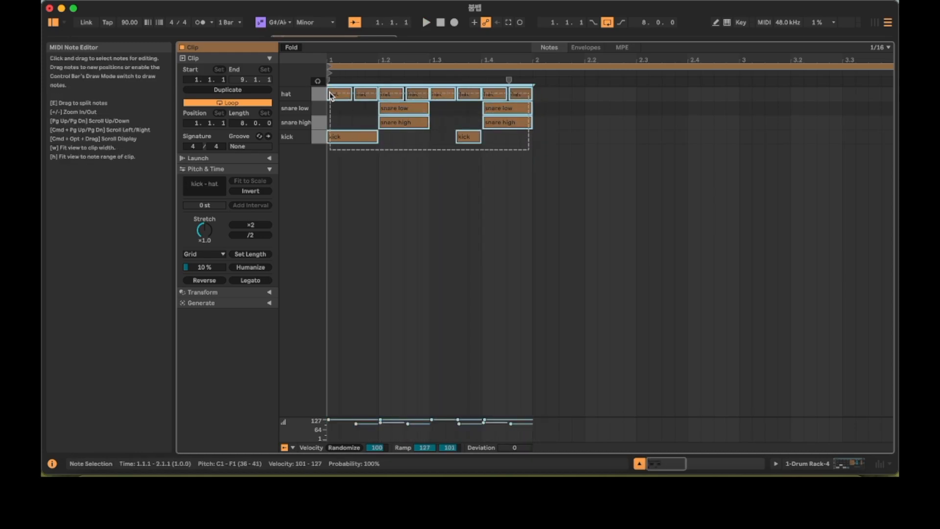
scroll(532, 112, "right", 1)
scroll(533, 112, "down", 3)
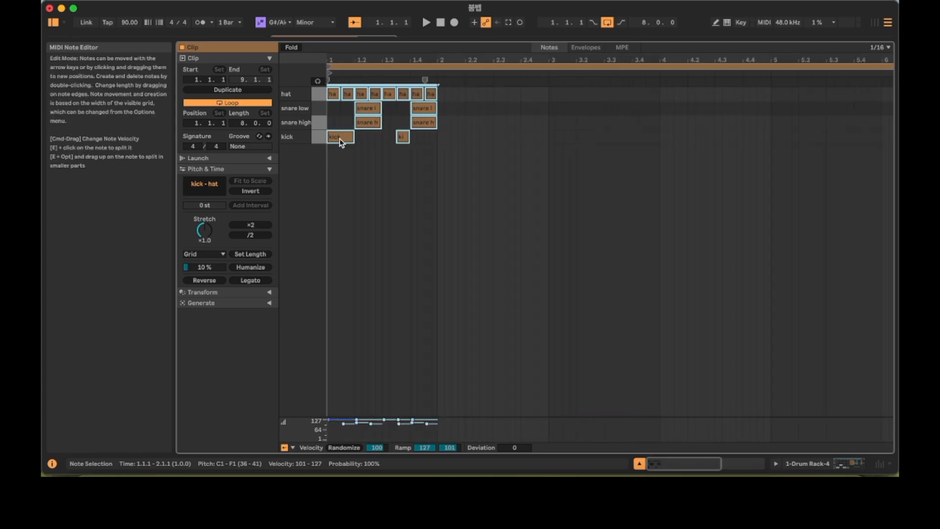
key("super+d")
key("super+d")
key("super+d")
key("super+d")
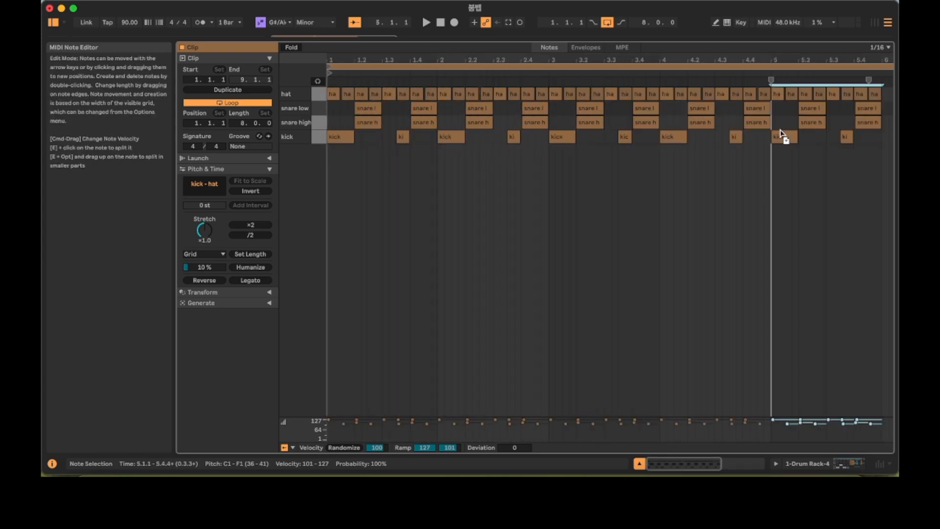
- Undo the copy in bar 5, duplicate the four-bar pattern across bars 5 to 8, and return to the arrangement
key("space")
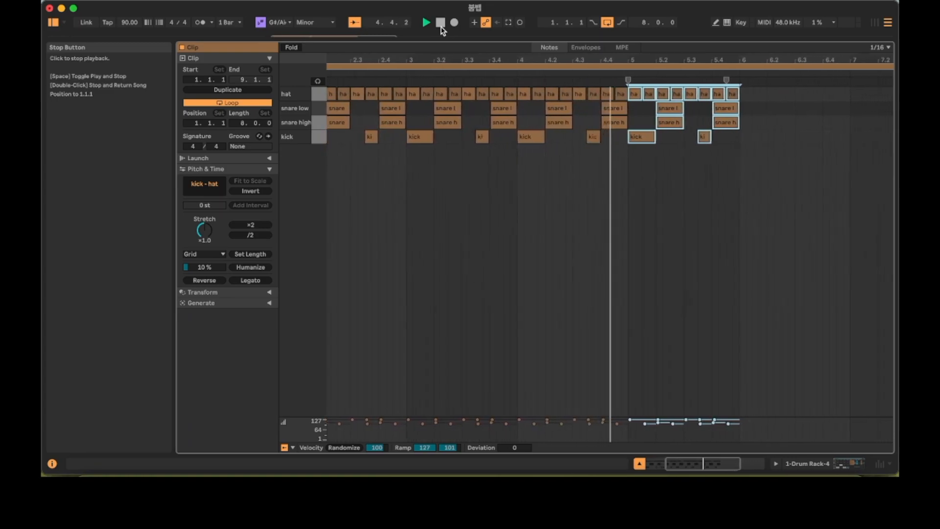
key("super+z")
scroll(626, 167, "down", 5)
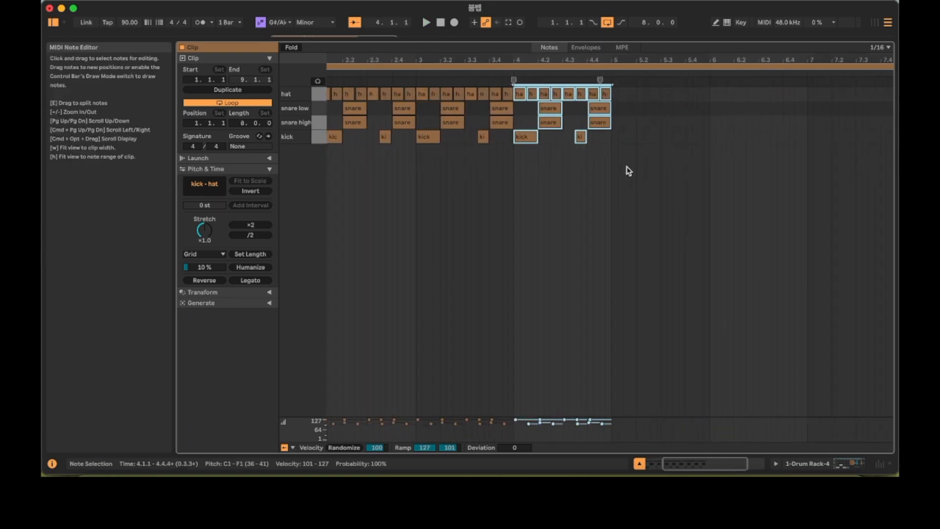
left_click_drag(601, 151, 301, 95)
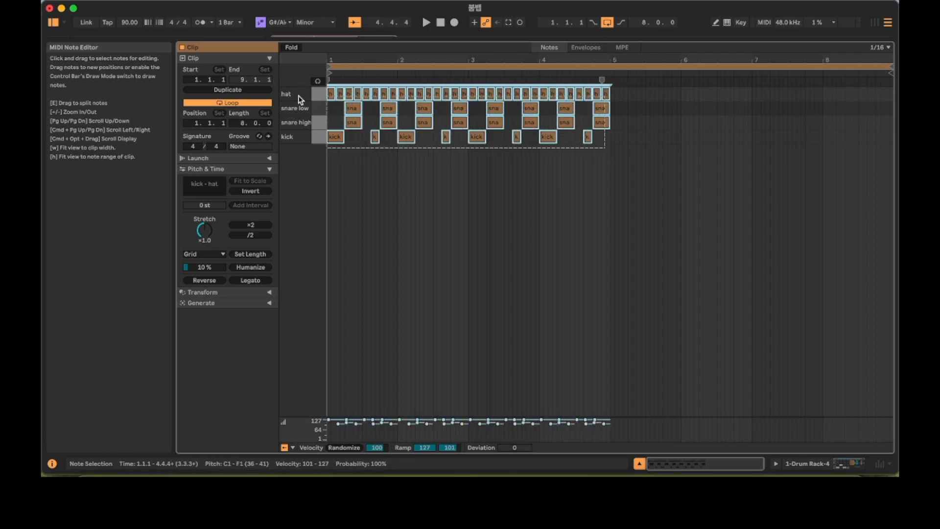
left_click_drag(331, 139, 616, 141)
key("shift+Tab")
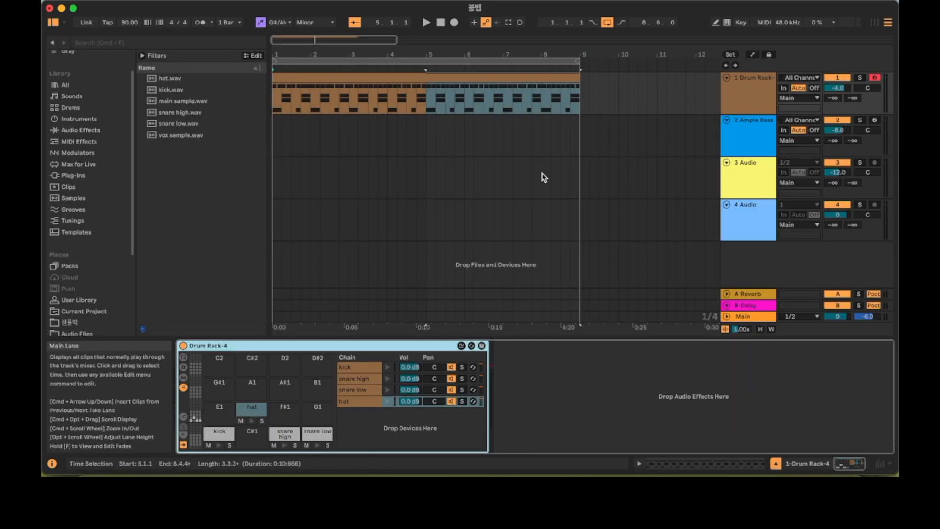
- Extract the kick and snare high chains from the Drum Rack onto their own tracks
left_click(514, 141)
left_click(752, 103)
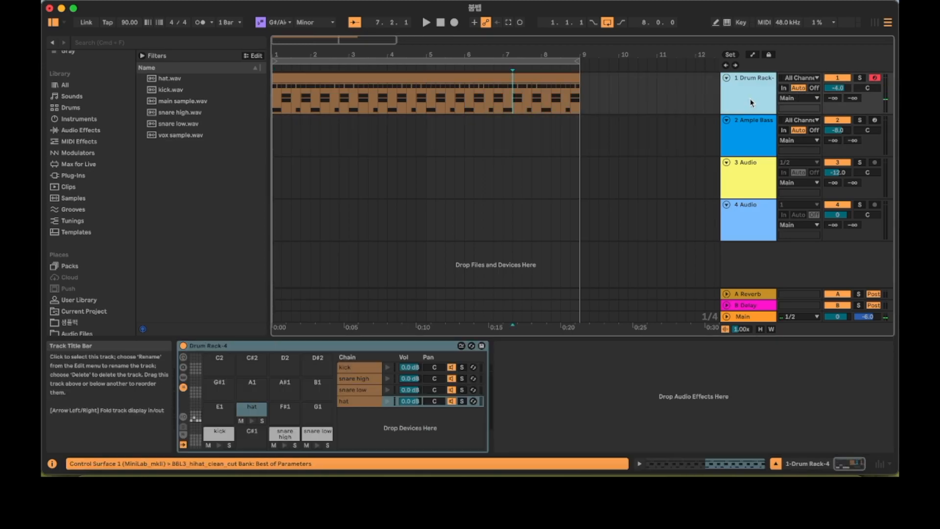
left_click(372, 367)
right_click(372, 367)
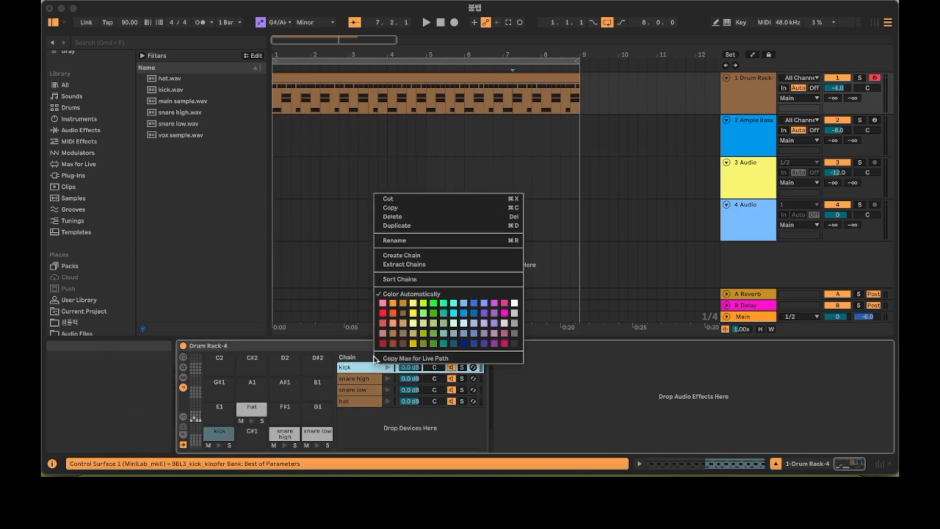
left_click(404, 264)
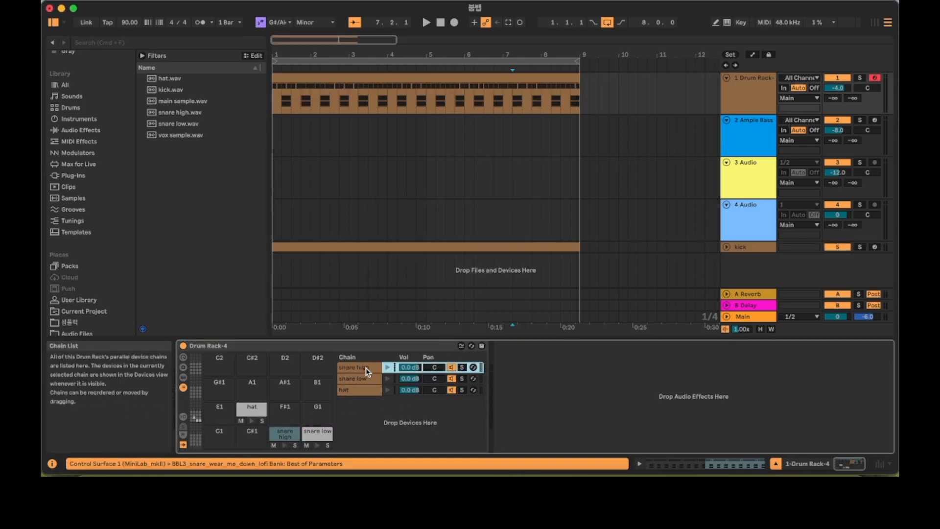
right_click(366, 369)
left_click(430, 268)
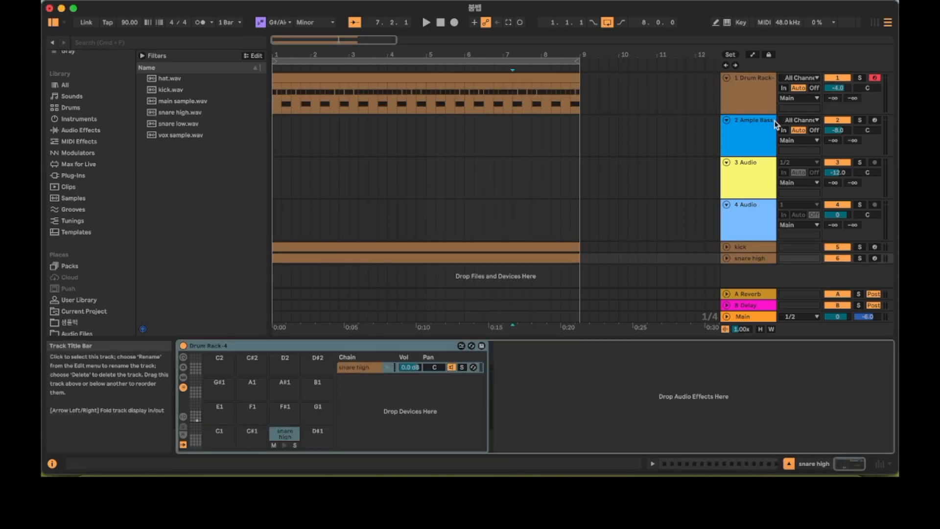
- Extract the snare low and hat chains from the Drum Rack onto their own tracks
left_click(762, 101)
right_click(366, 378)
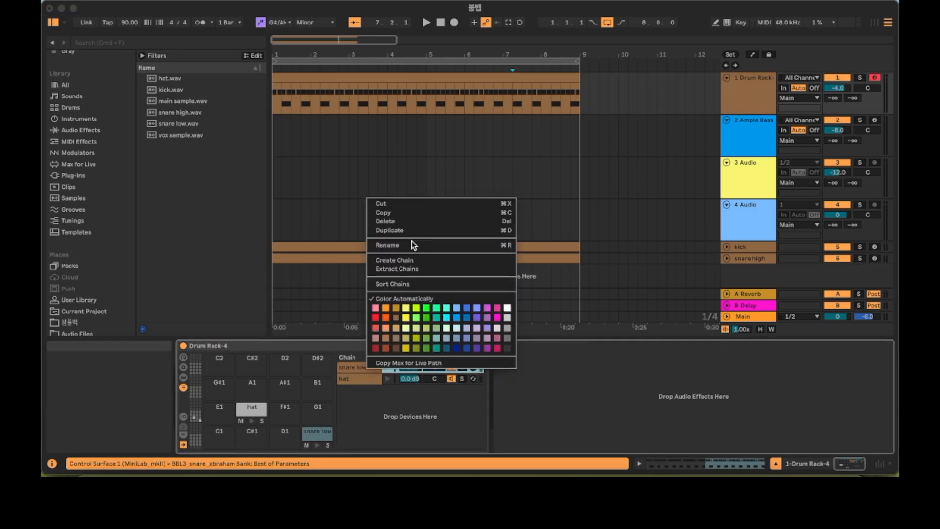
left_click(412, 269)
right_click(367, 367)
left_click(405, 279)
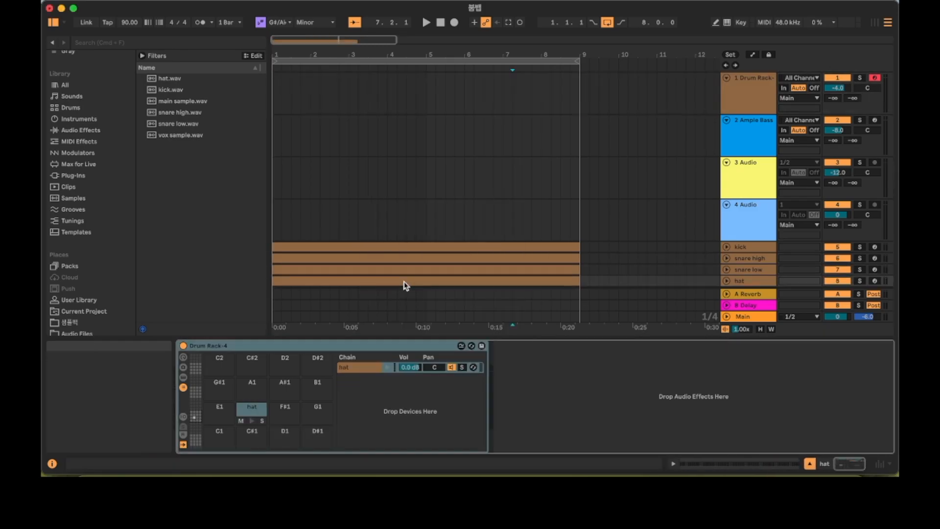
- Delete the emptied Drum Rack track
left_click(751, 101)
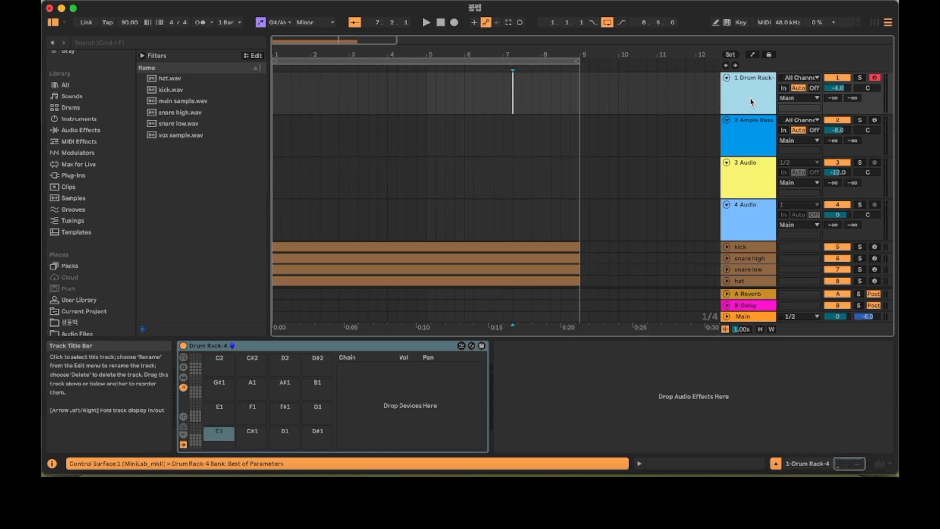
key("Delete")
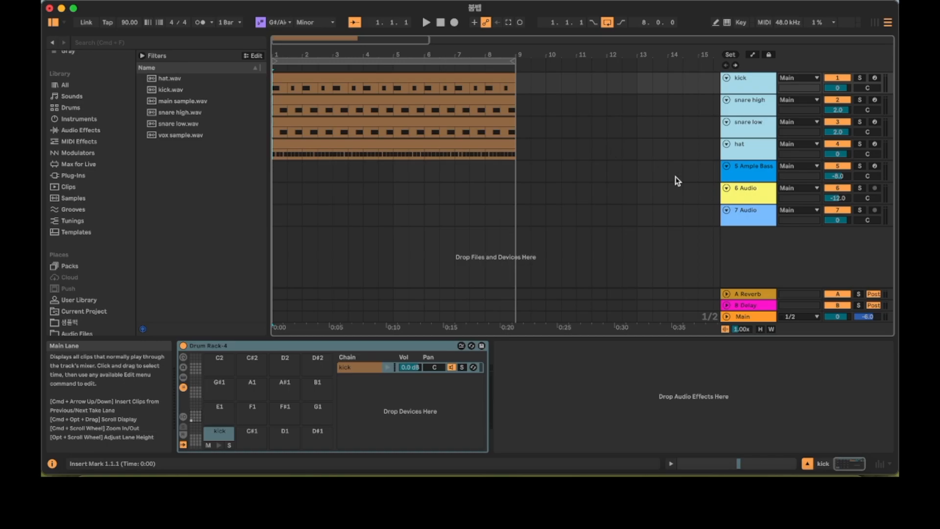
- Bypass the EQ Eight and Overdrive on the yellow 6 Audio track
left_click(766, 195)
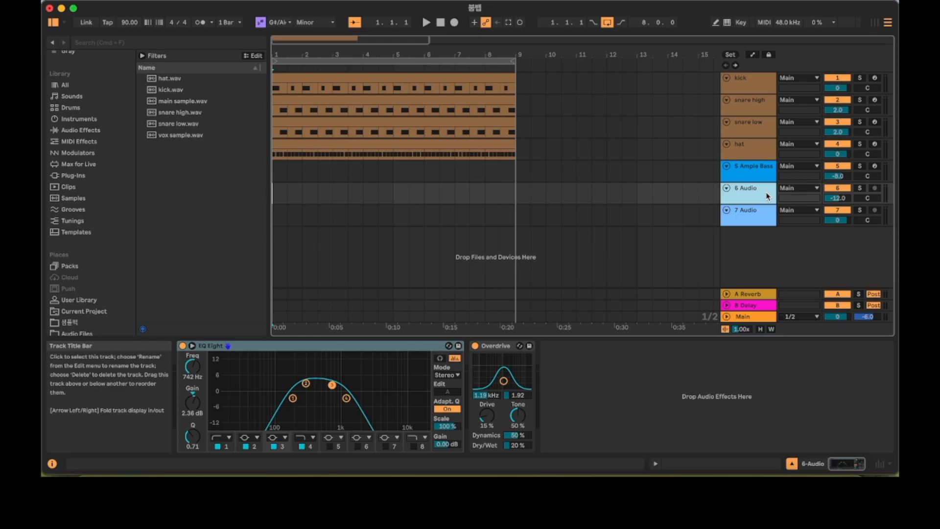
left_click(183, 346)
left_click(475, 346)
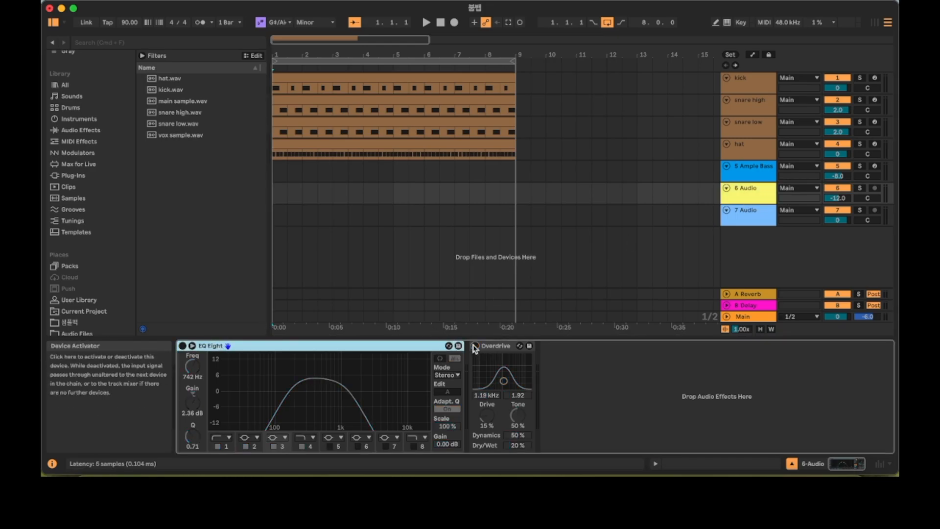
- Place main sample.wav from the boom bap kit at bar 1 of track 6 and enlarge the track height
scroll(77, 303, "down", 5)
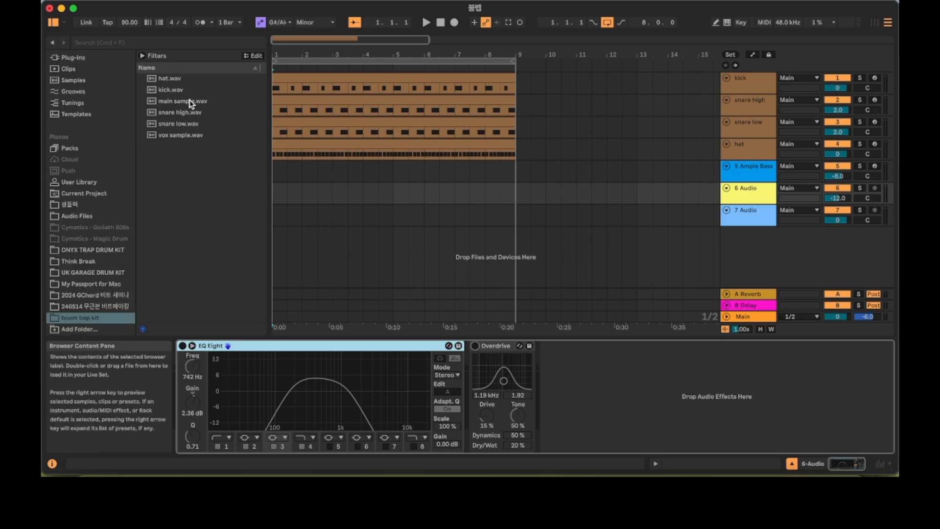
left_click_drag(190, 104, 273, 195)
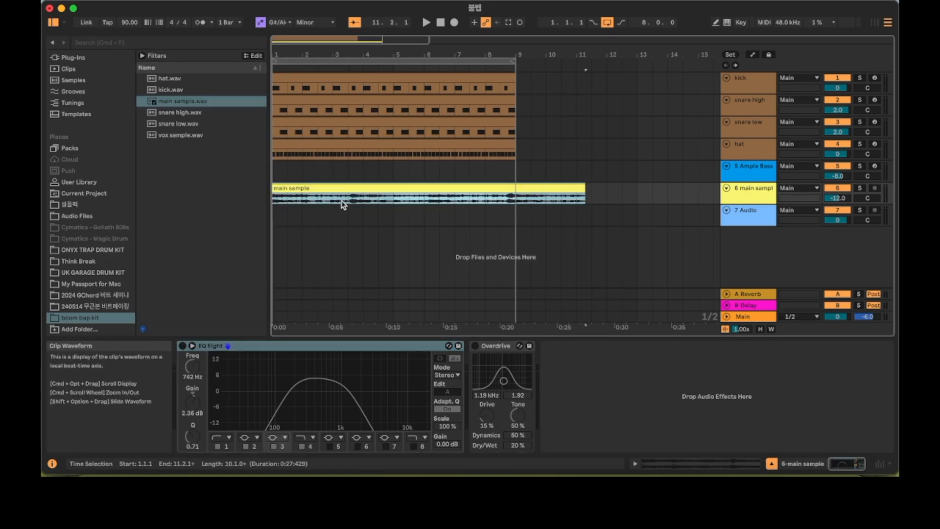
key("alt+plus")
key("alt+plus")
scroll(344, 205, "down", 2)
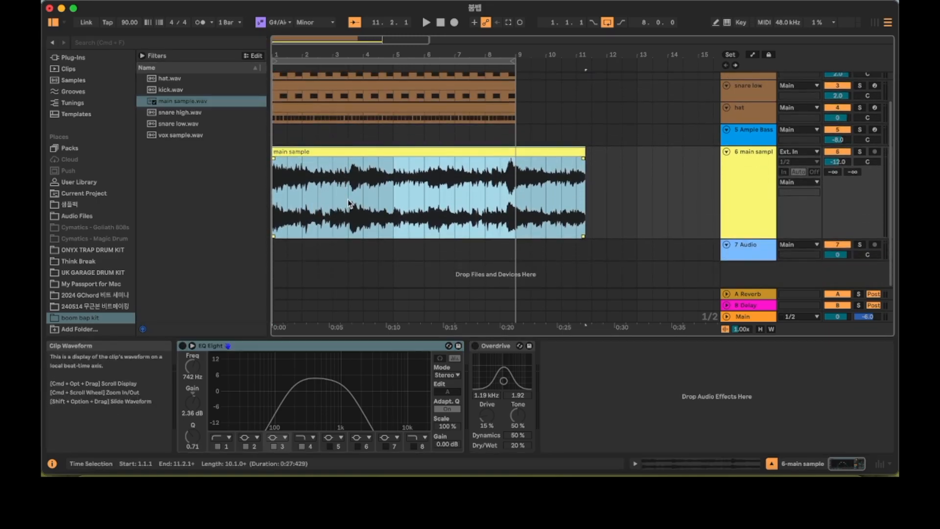
- Turn on Warp for the main sample clip and return to the arrangement
double_click(492, 154)
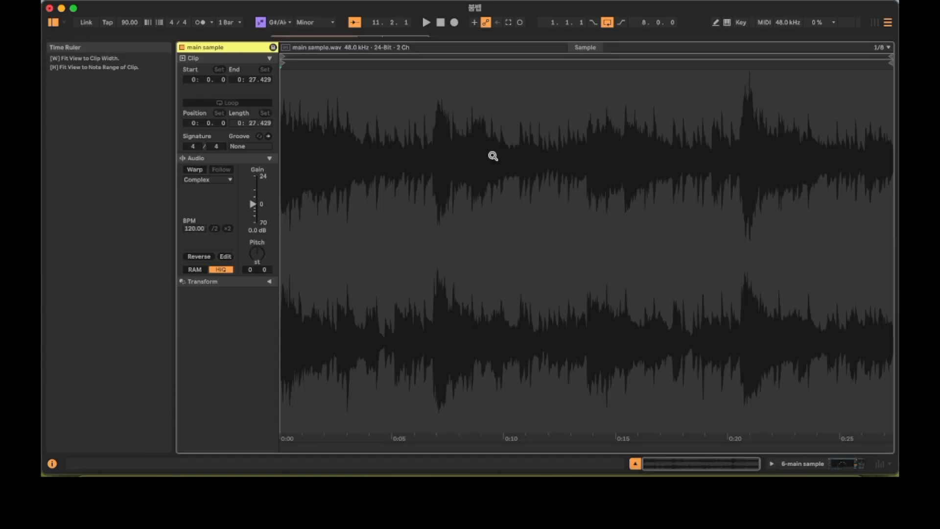
key("shift+Tab")
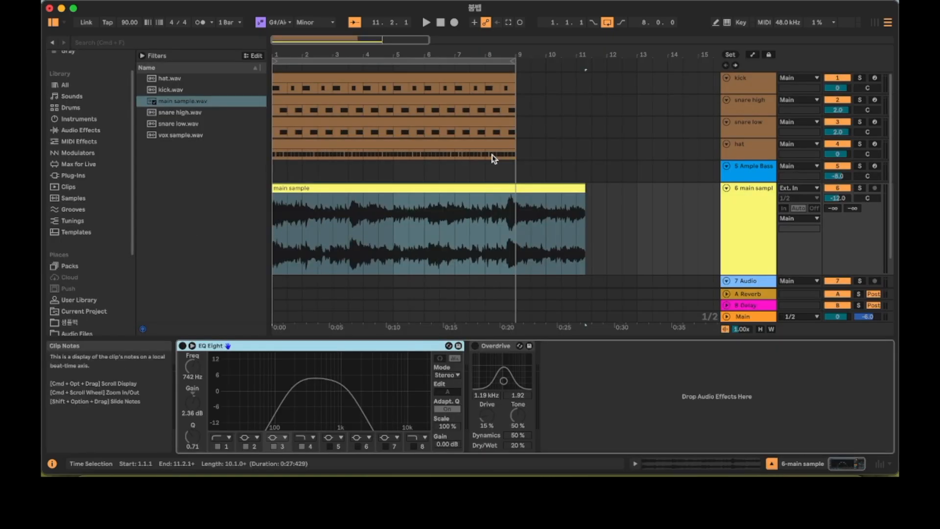
key("shift+Tab")
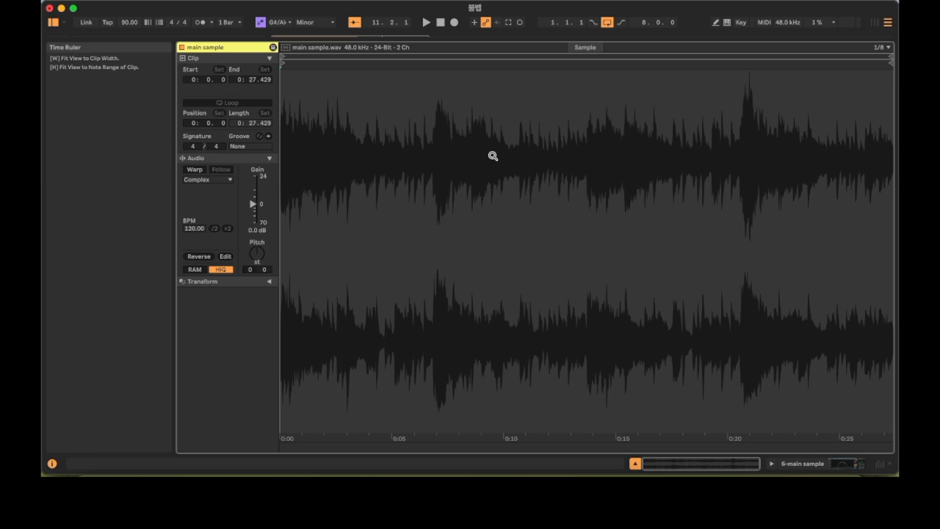
left_click(195, 170)
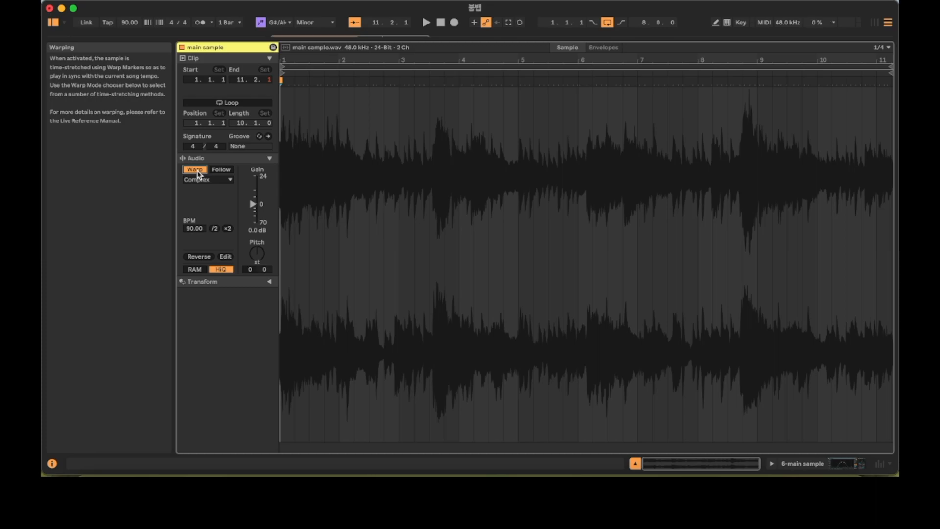
key("shift+Tab")
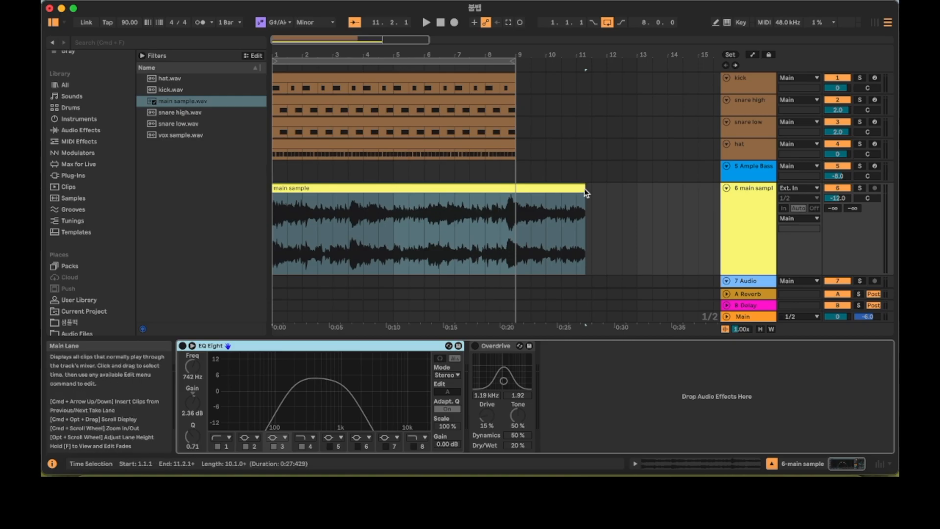
- Time-stretch the main sample clip to end at bar 9, matching the eight-bar drums, and play it back with the beat
left_click_drag(581, 186, 516, 195)
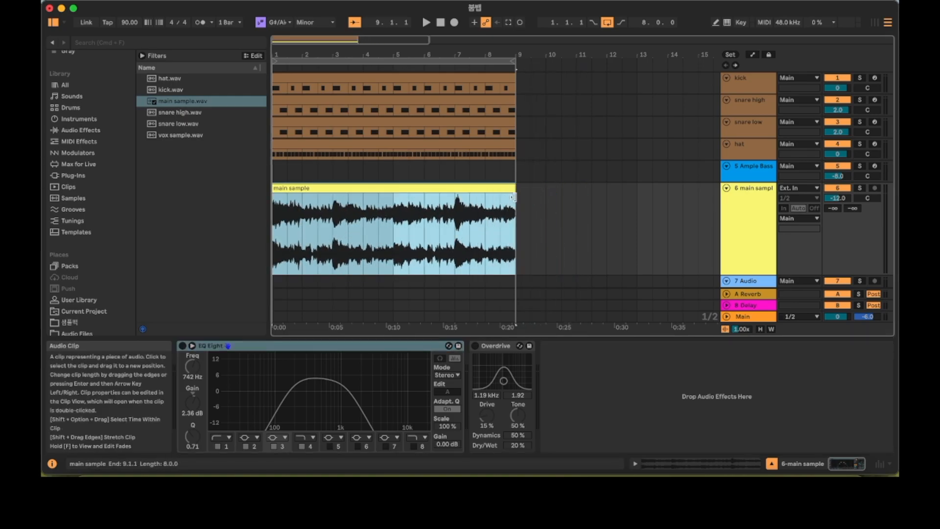
key("h")
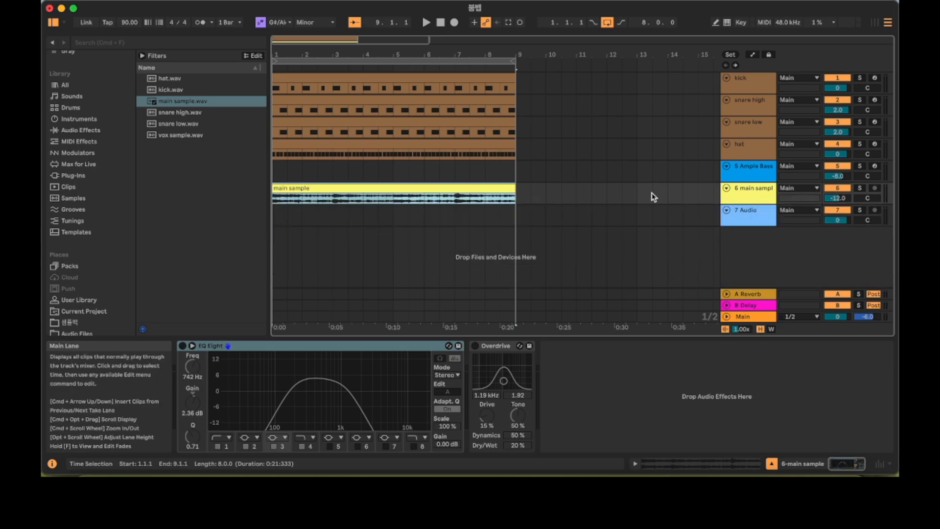
key("space")
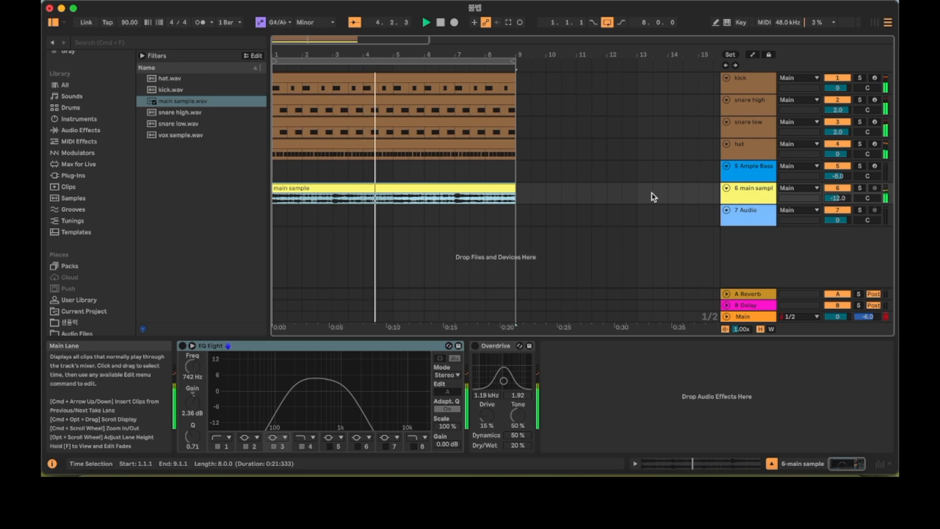
key("space")
- Chop the opening hit of bar 3 in the main sample, repeat it at 3.3, 4.1, 4.2 and 4.3, and play it back
key("z")
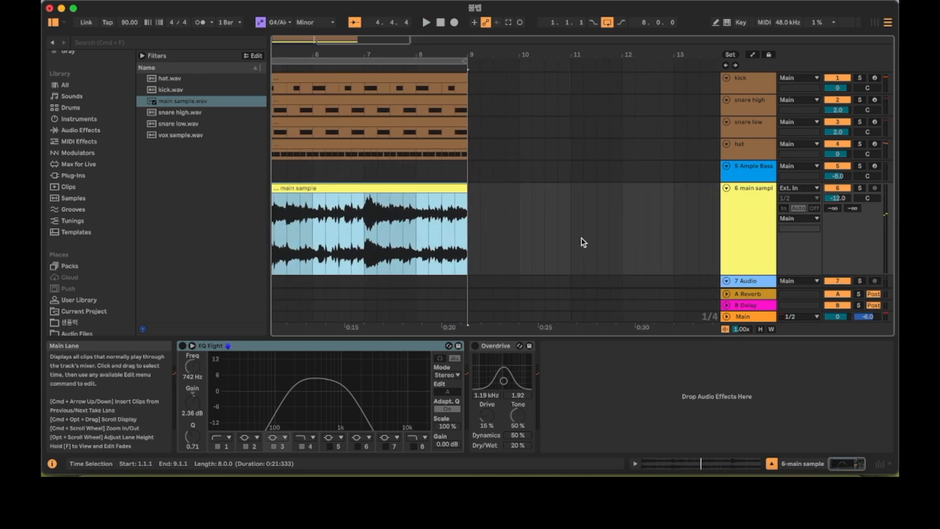
scroll(583, 241, "down", 2)
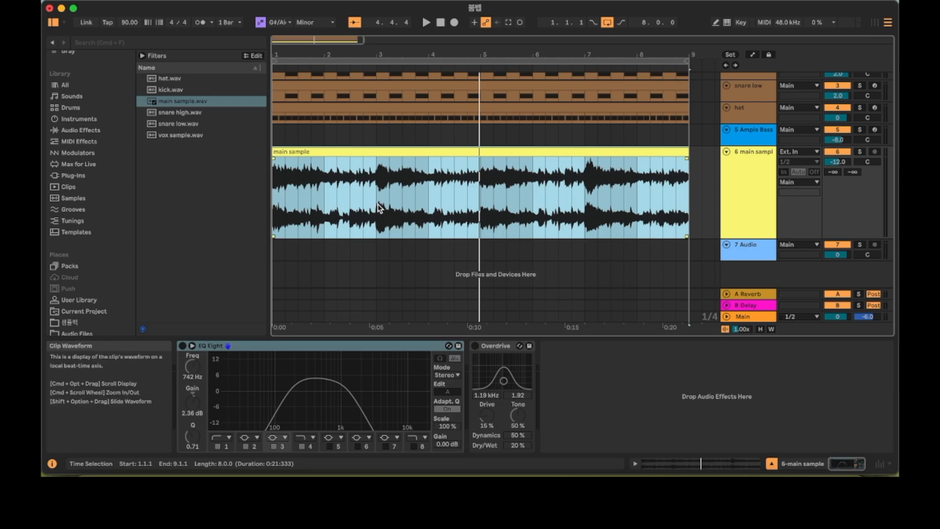
left_click_drag(377, 204, 403, 204)
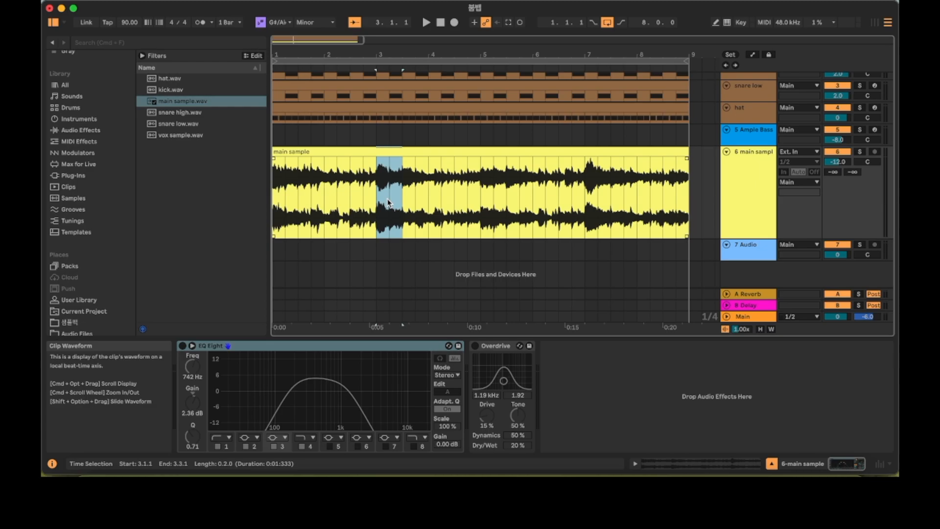
left_click(390, 201)
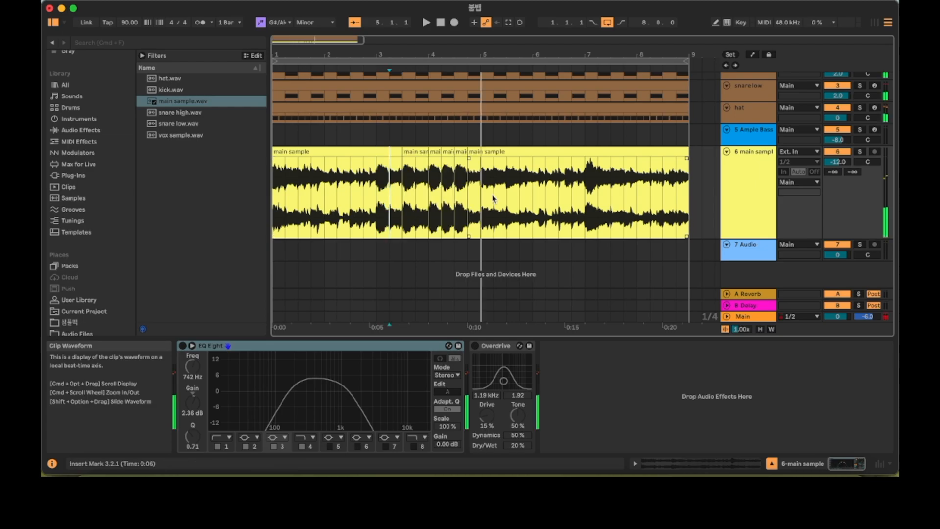
key("minus")
key("space")
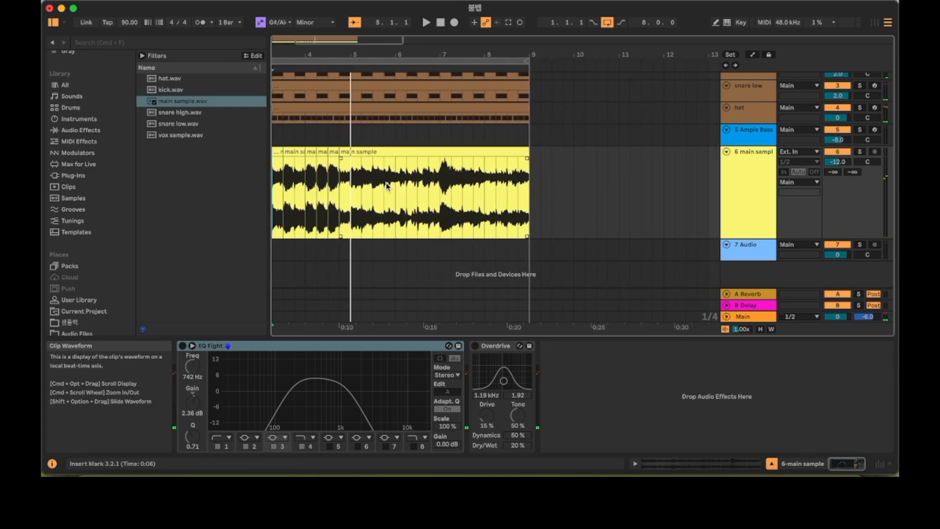
- Delete the main sample audio from bar 5 to bar 9
key("plus")
left_click_drag(451, 217, 629, 212)
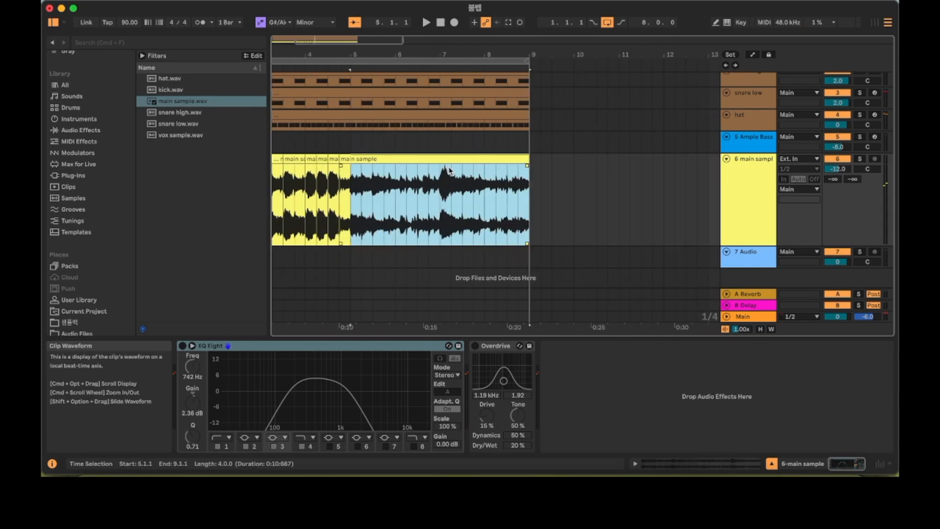
key("Delete")
key("minus")
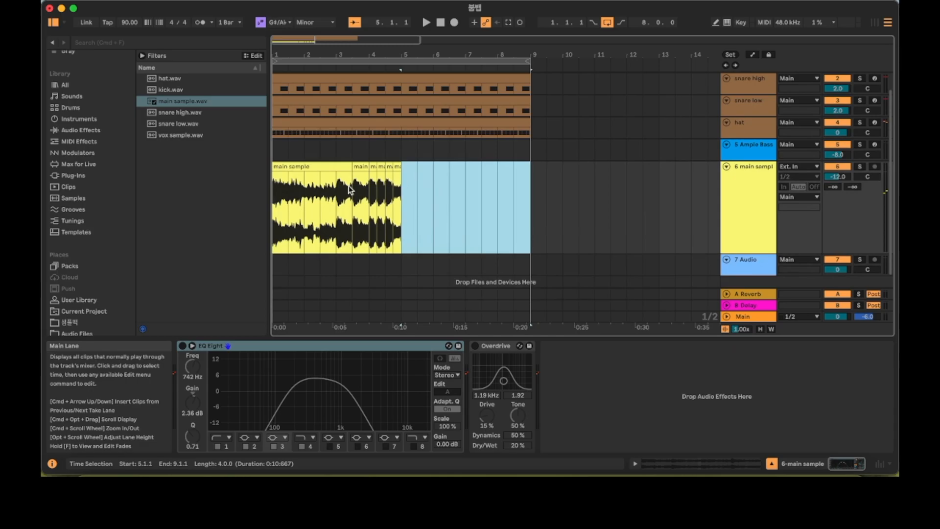
- Duplicate the chopped four-bar main sample section into bars 5 to 8 and fit the tracks to the arrangement height
key("Home")
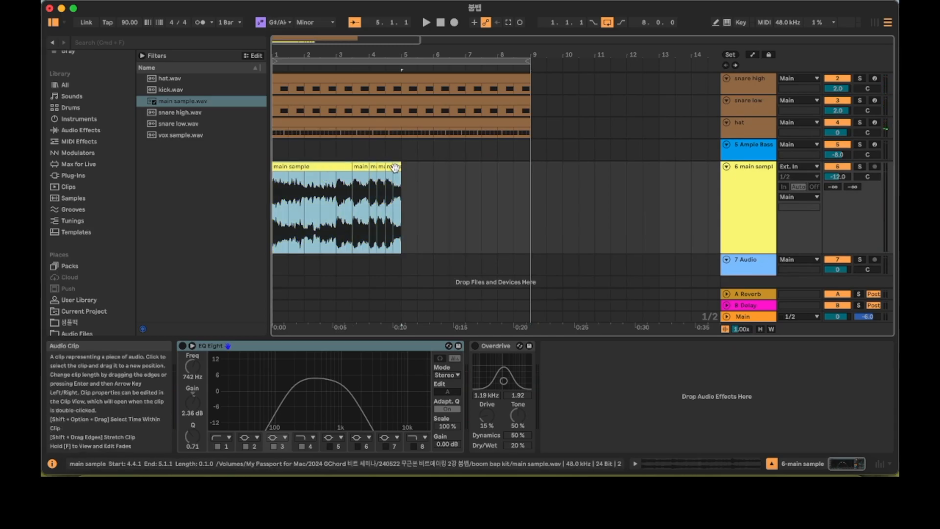
key("super+d")
key("h")
key("alt+minus")
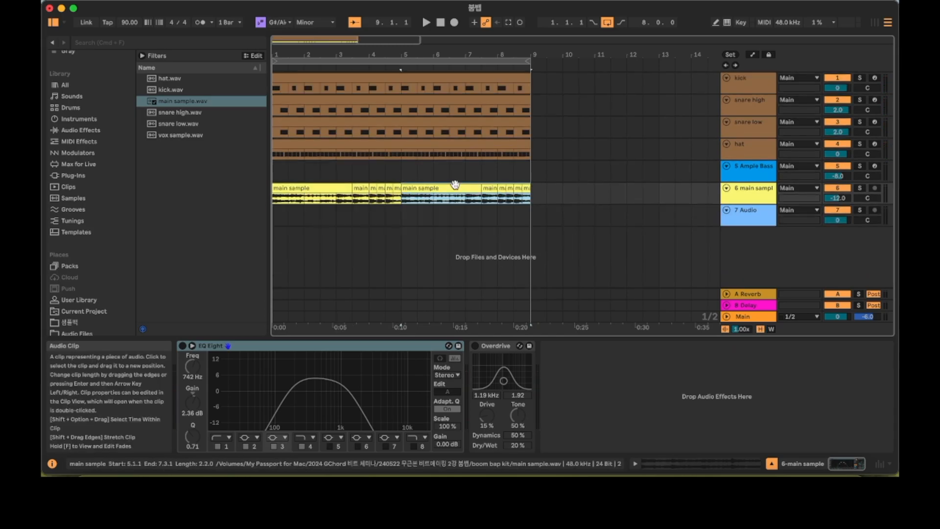
key("minus")
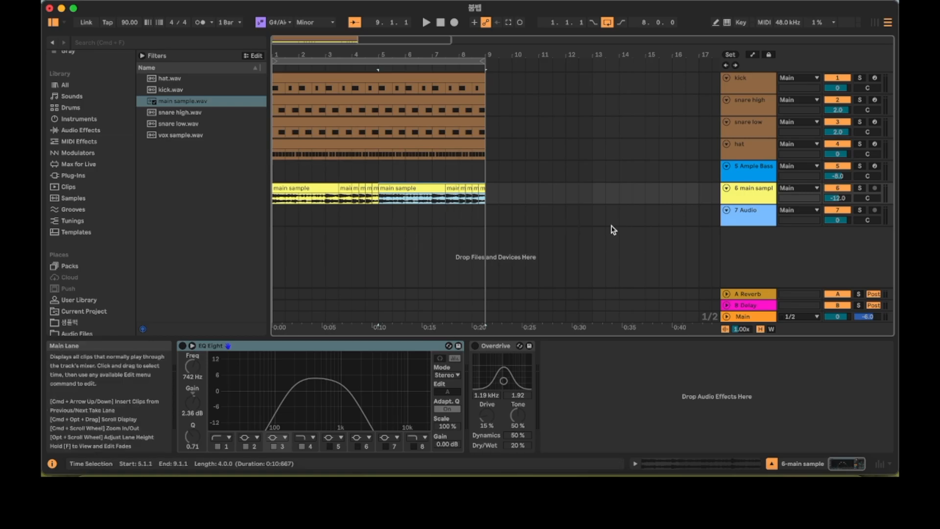
- Solo the main sample track and select its first clip at bar 1
left_click(735, 197)
key("s")
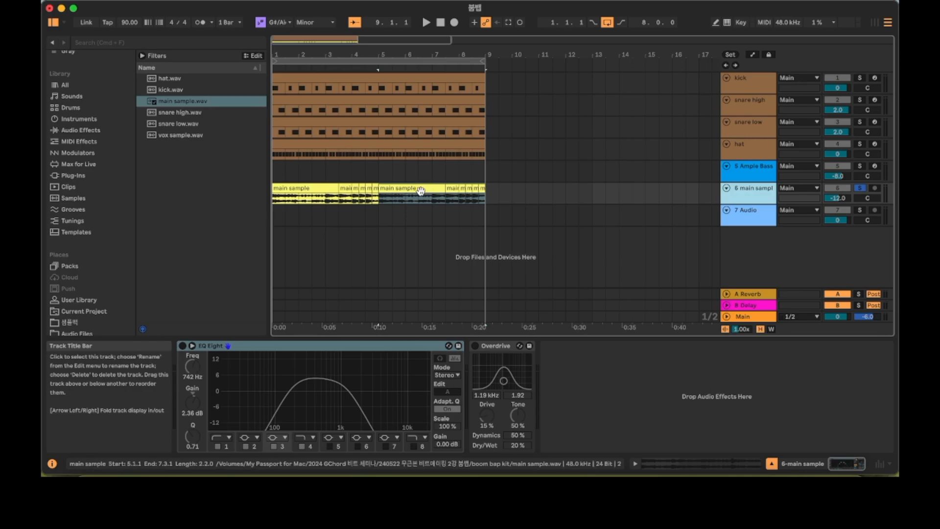
left_click(319, 188)
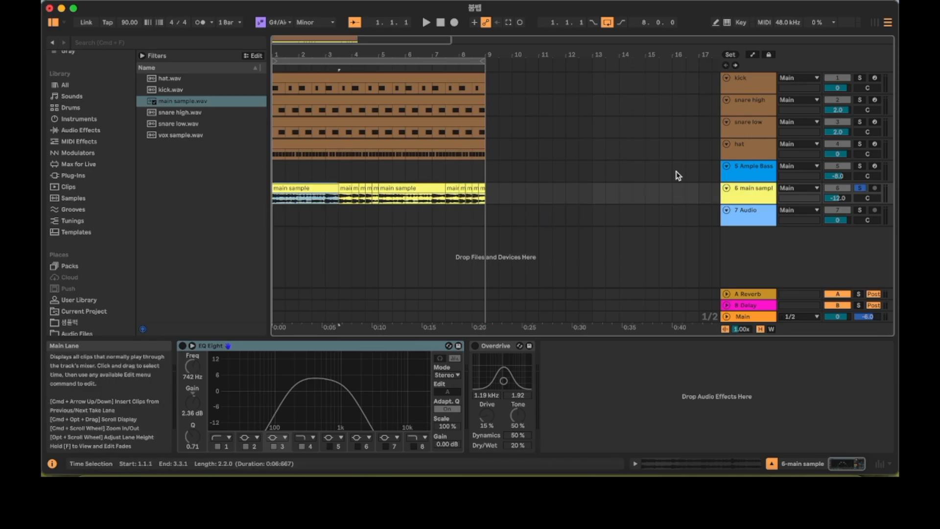
- Turn on the sample's EQ Eight and set band 3 to 774 Hz at 2.85 dB and band 2 to 352 Hz at 3.35 dB
left_click(182, 346)
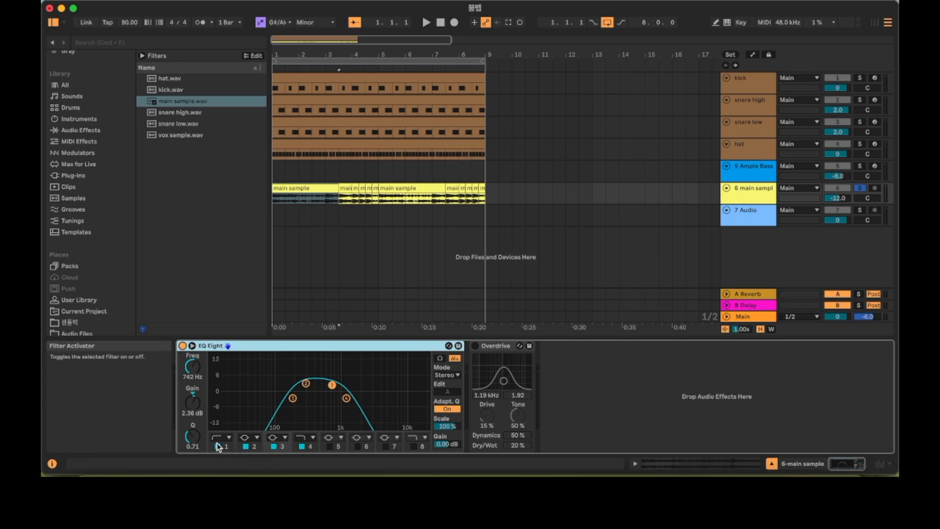
left_click_drag(293, 399, 333, 384)
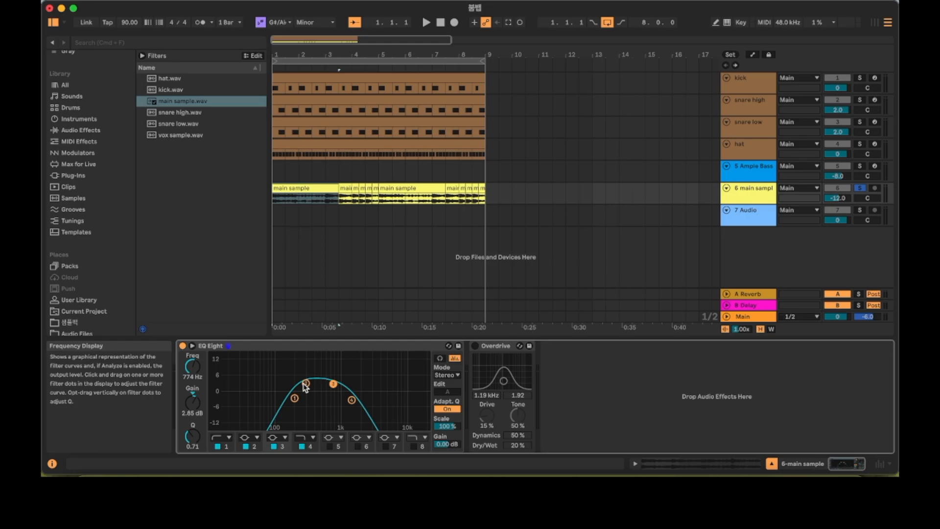
left_click_drag(304, 384, 311, 382)
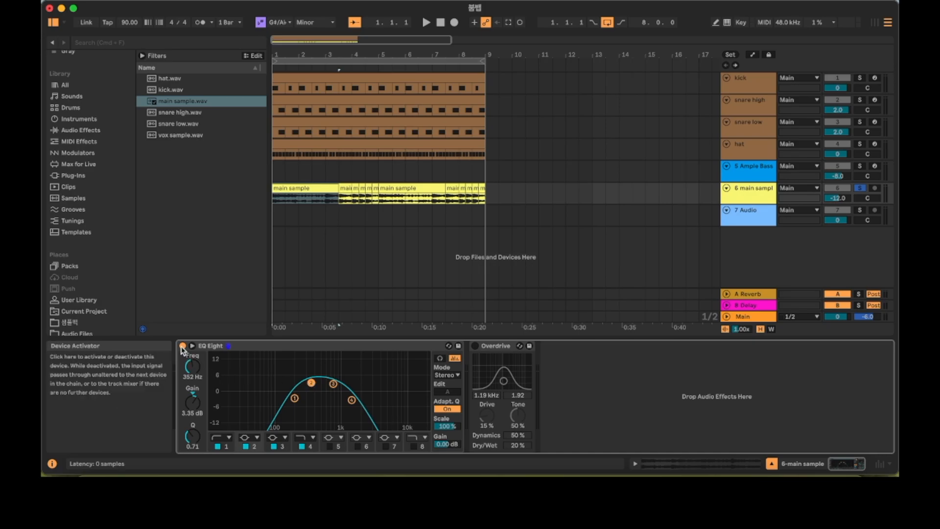
- Bypass EQ Eight on the main sample track and listen to the unfiltered sample
left_click(182, 346)
key("space")
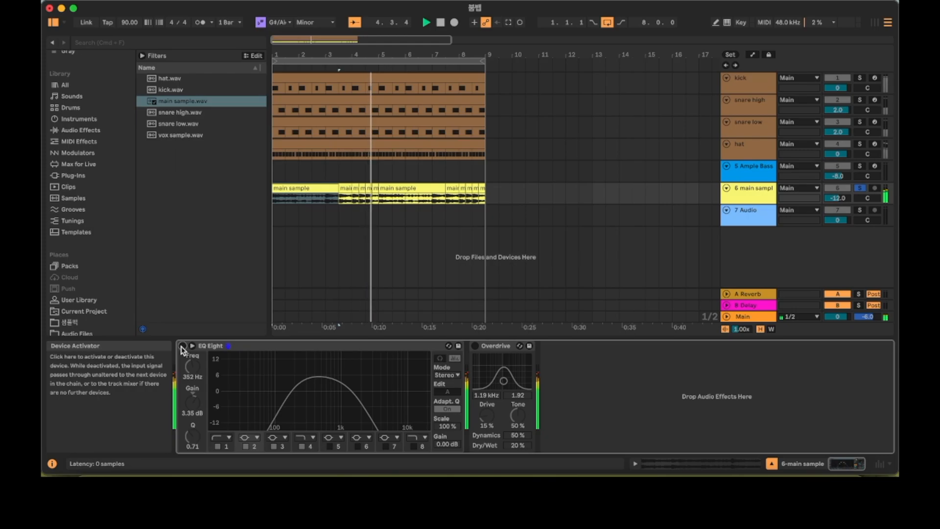
key("space")
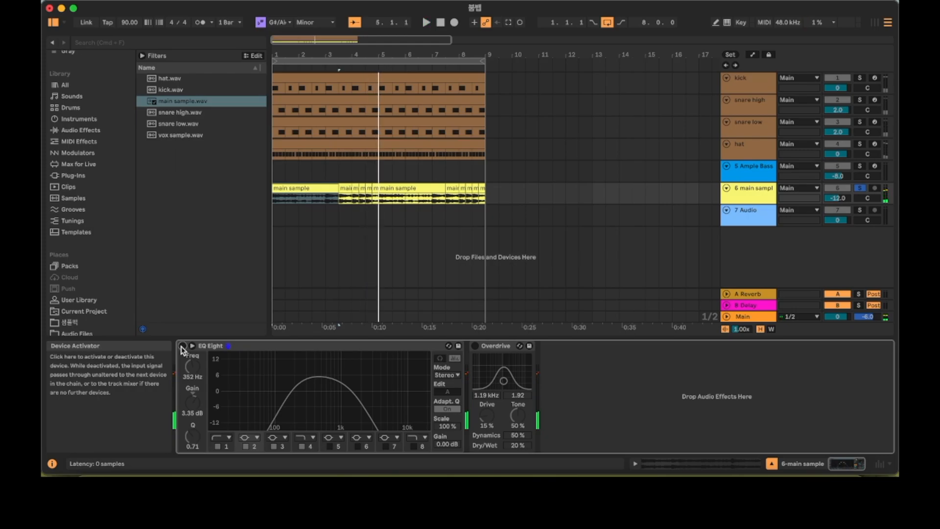
- Turn EQ Eight back on, activate Overdrive on the main sample track, and listen to the processed sound
left_click(182, 346)
key("space")
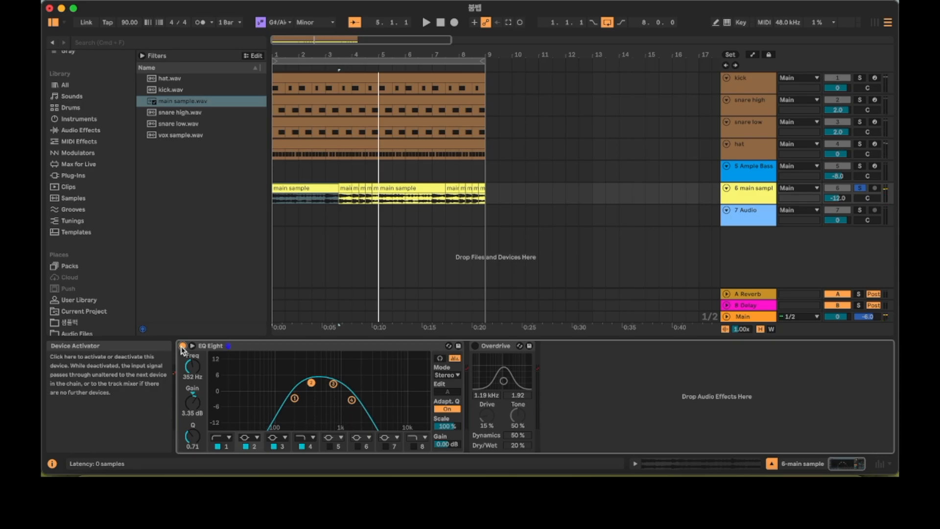
left_click(474, 345)
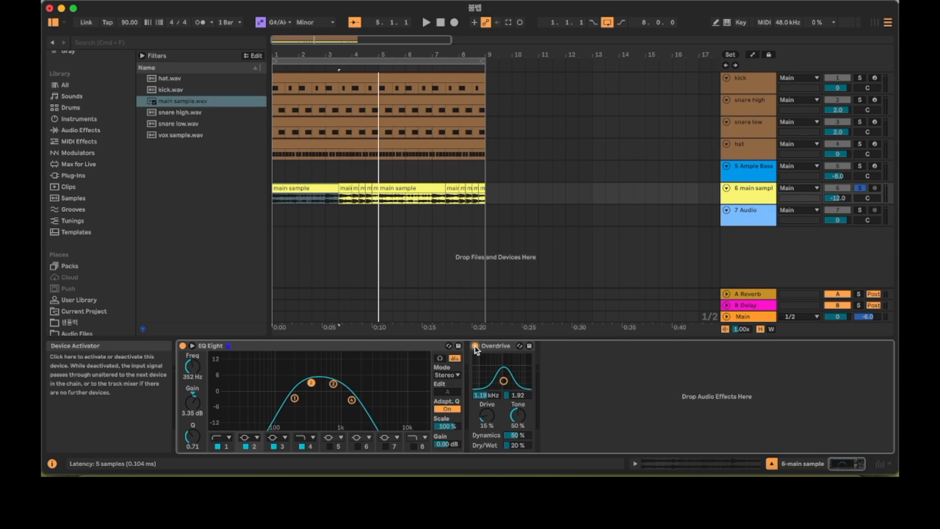
key("space")
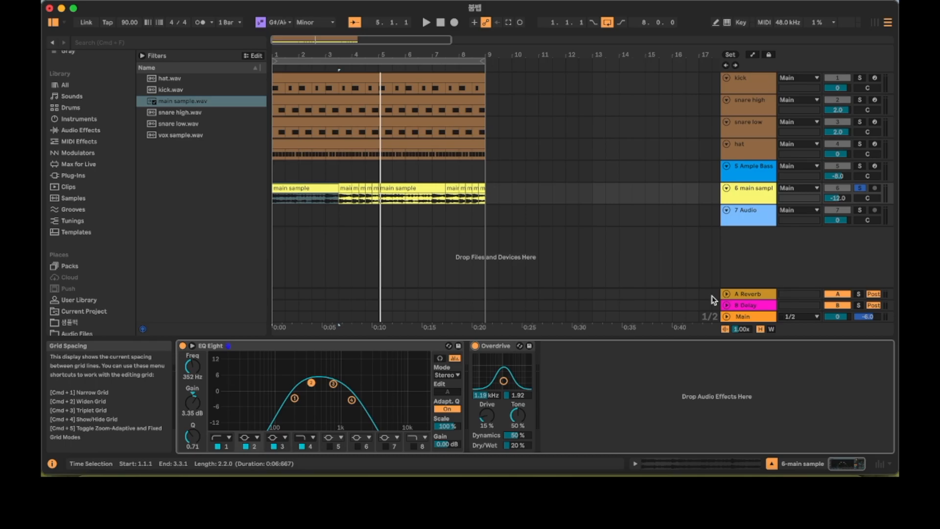
- Place vox sample.wav at bar 1 of track 7, turn on Warp for the clip, and return to the arrangement
left_click(184, 135)
left_click_drag(174, 135, 276, 216)
key("shift+Tab")
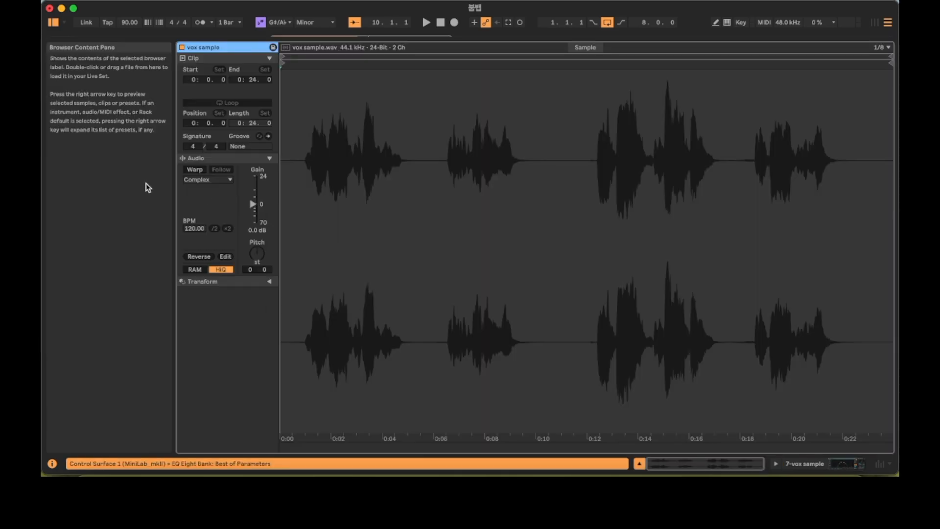
left_click(194, 169)
key("shift+Tab")
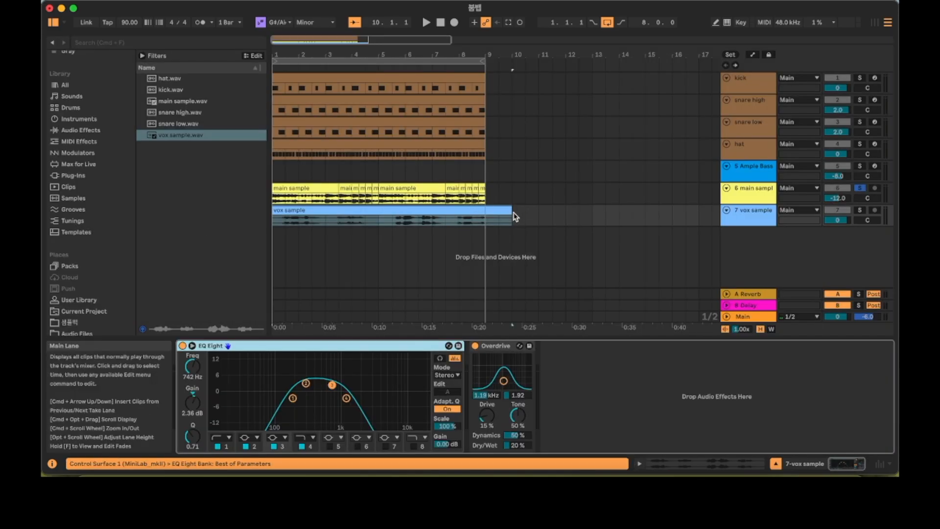
- Trim the vox sample clip to end at bar 9, compare the two sample tracks' effects, and solo the vox track
left_click_drag(512, 216, 486, 209)
left_click(748, 210)
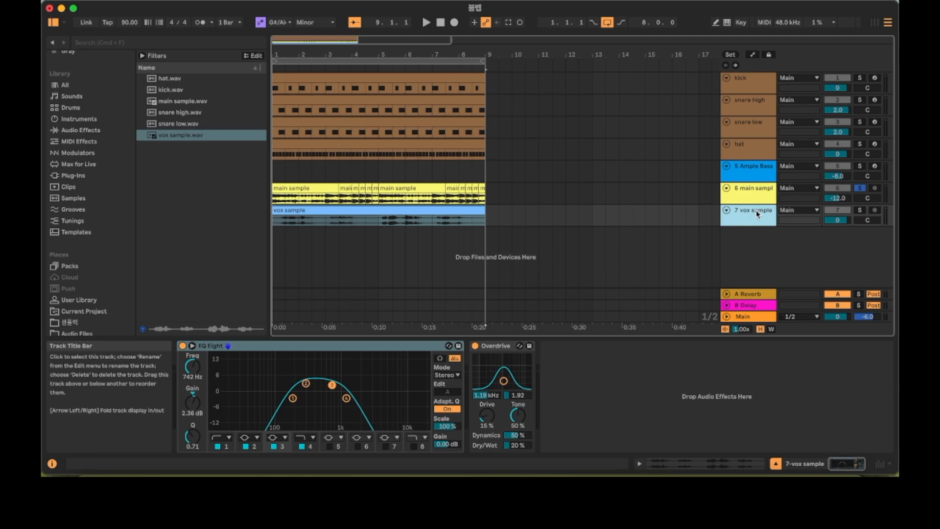
left_click(754, 199)
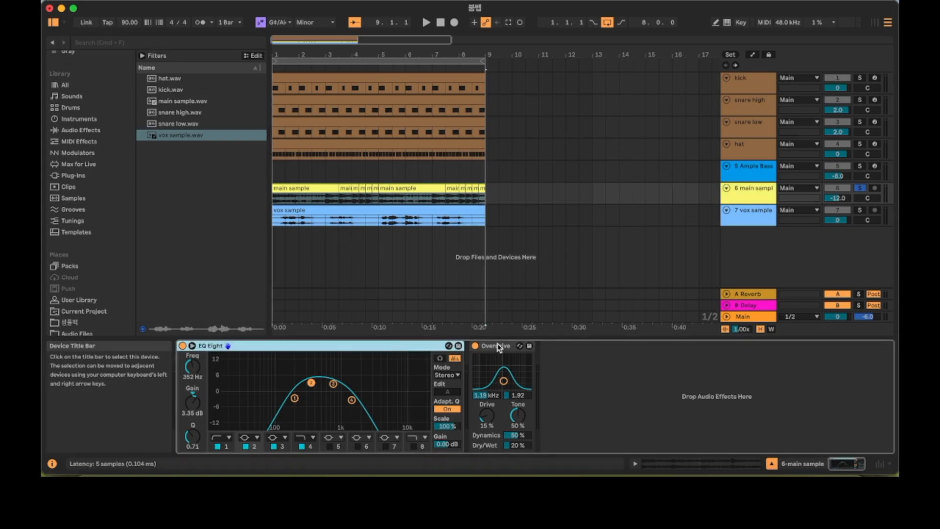
left_click(755, 210)
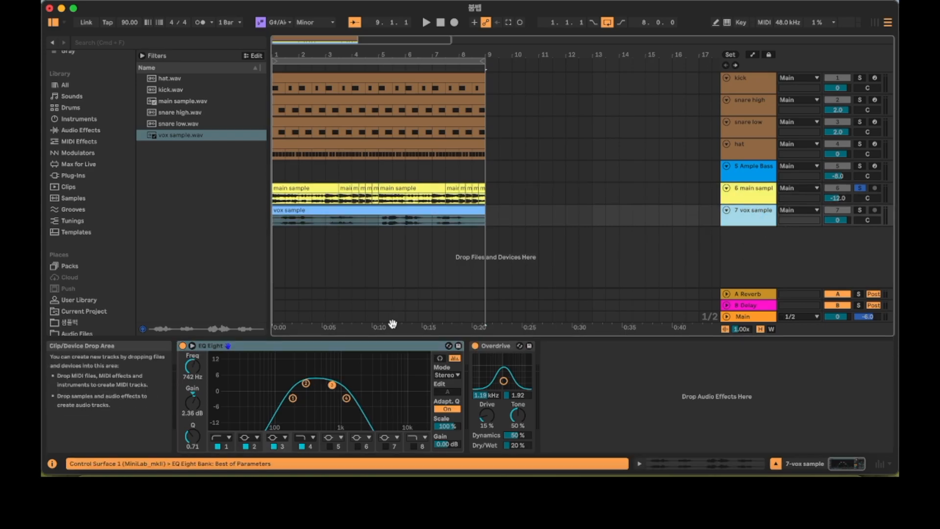
key("s")
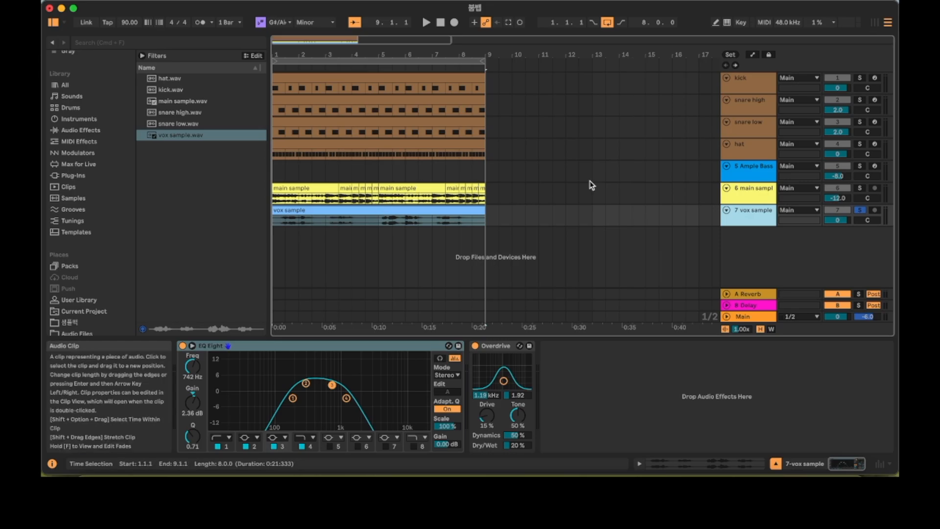
- Transpose the vox sample clip up 6 semitones and return to the arrangement
left_click(757, 193)
scroll(498, 210, "up", 10)
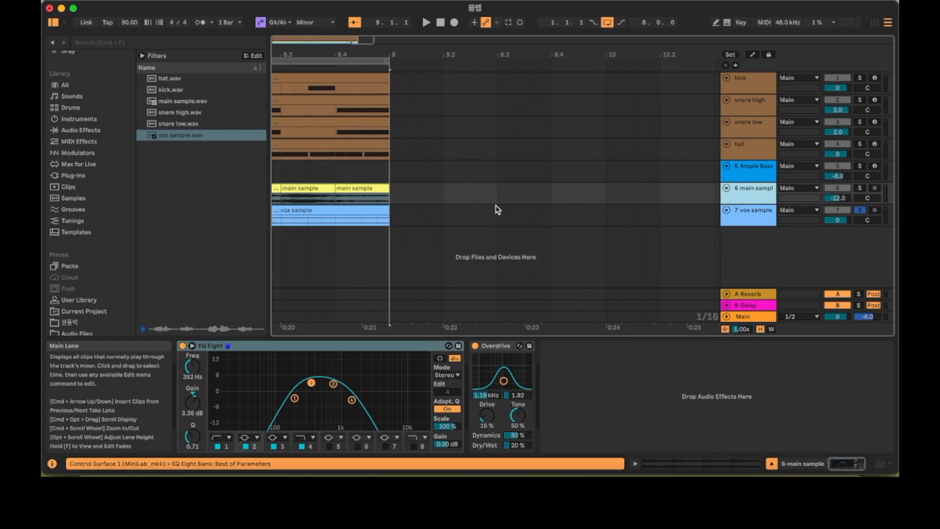
scroll(496, 204, "down", 10)
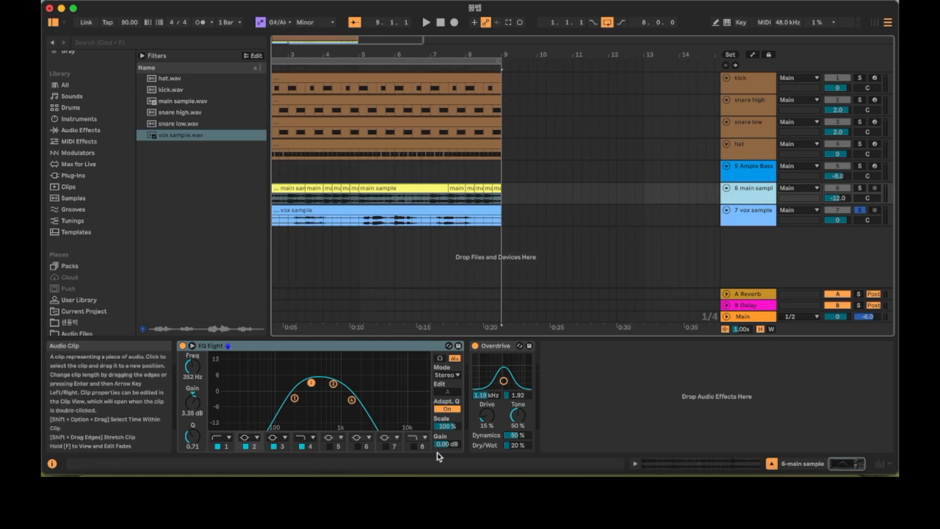
left_click(494, 211)
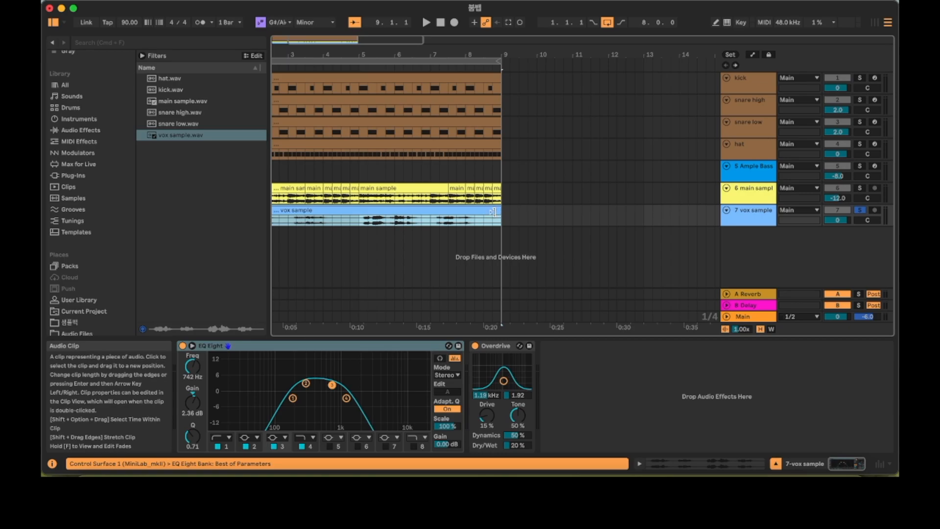
double_click(494, 211)
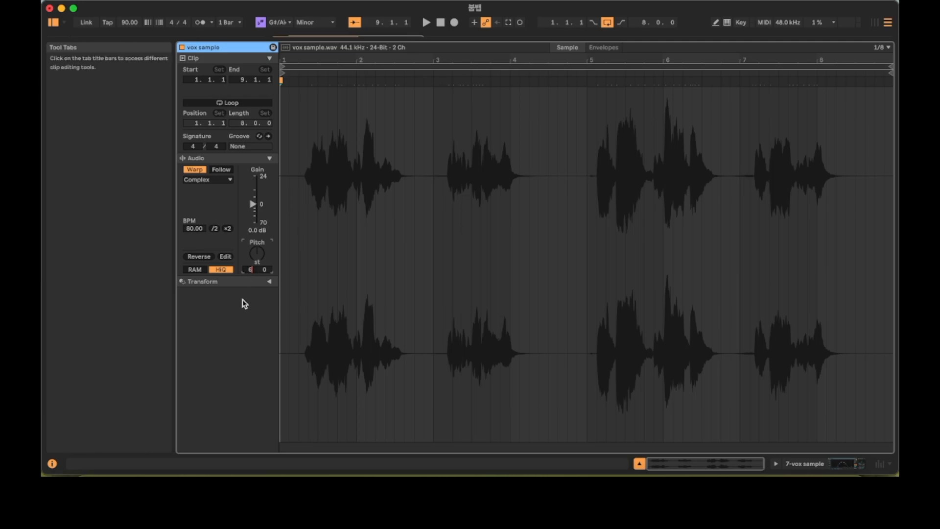
type("-6")
key("BackSpace")
key("BackSpace")
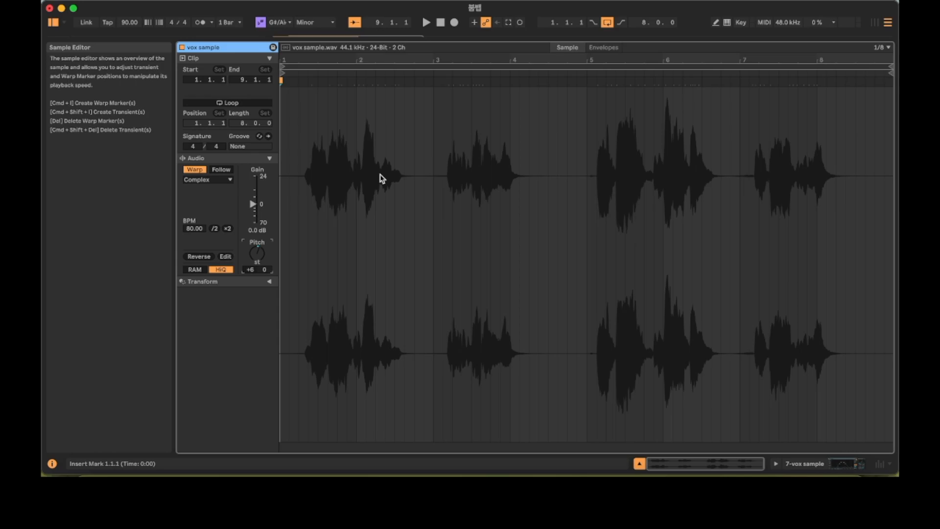
key("super+alt+e")
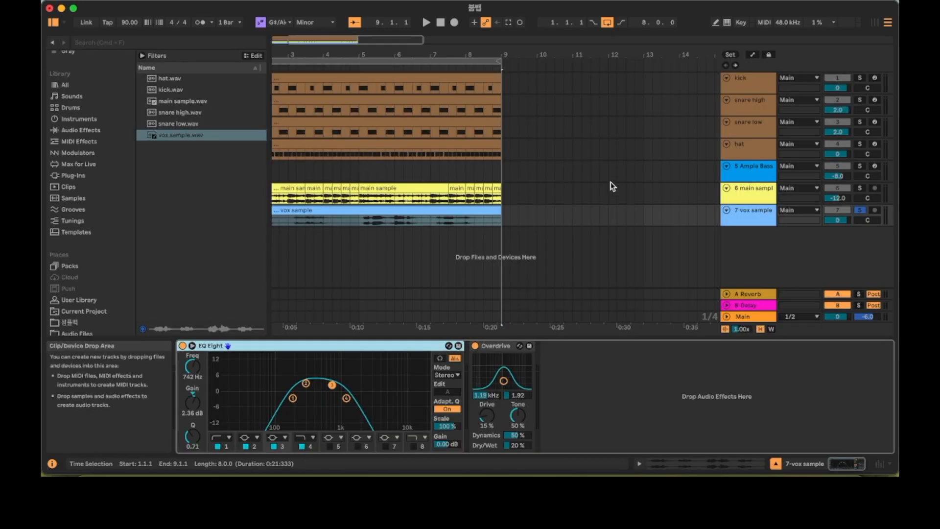
- Listen to the soloed vox, add the main sample to the solo, and unsolo both to play the full beat
key("minus")
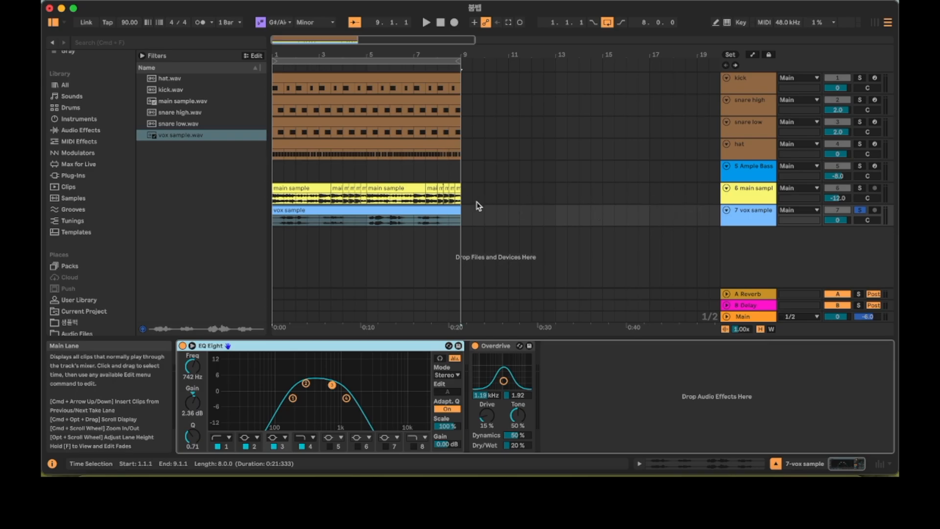
key("space")
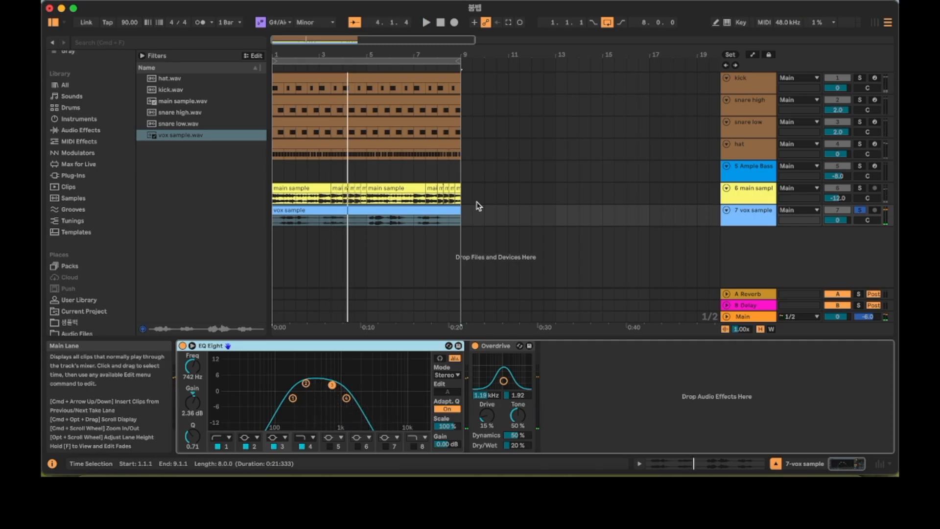
left_click(755, 203)
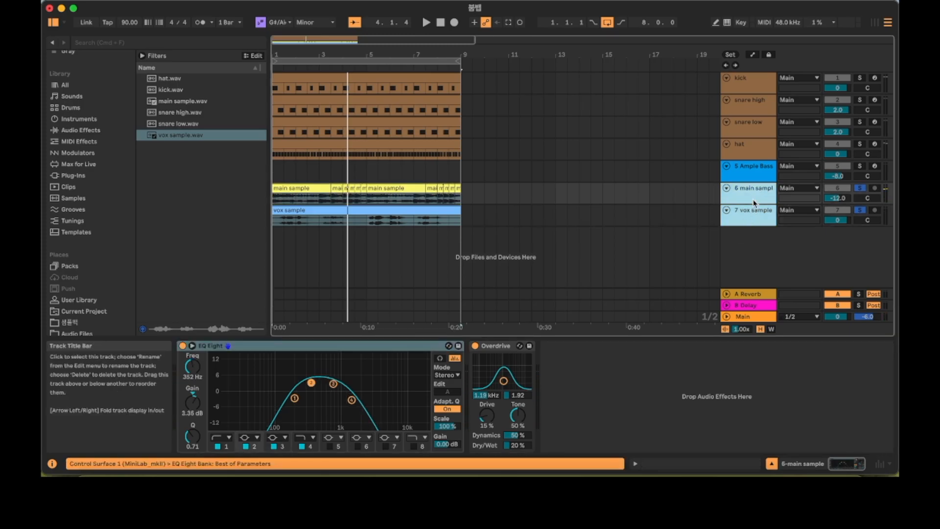
key("space")
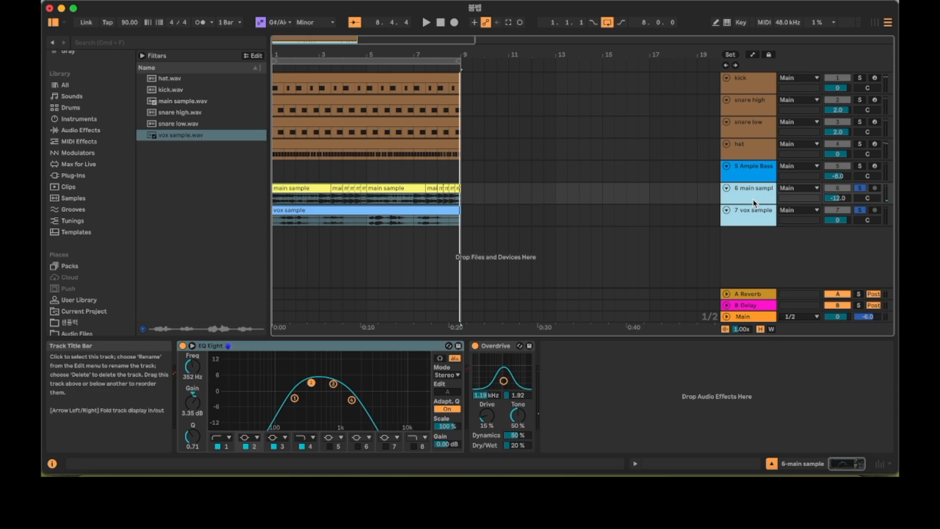
key("s")
key("space")
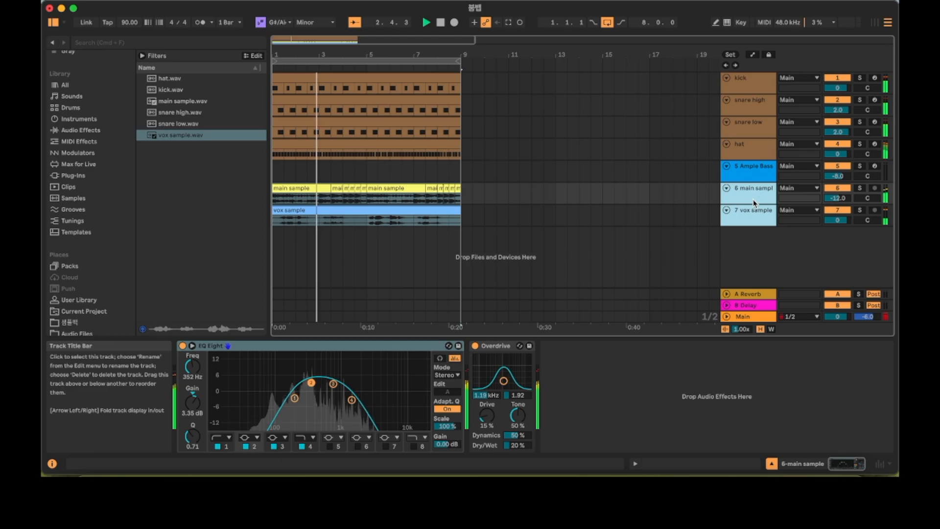
- Set the hat track to -4.0 dB panned 15L and both snare tracks to 3.0 dB
left_click_drag(836, 155, 868, 162)
left_click(754, 128)
left_click(759, 109, "shift")
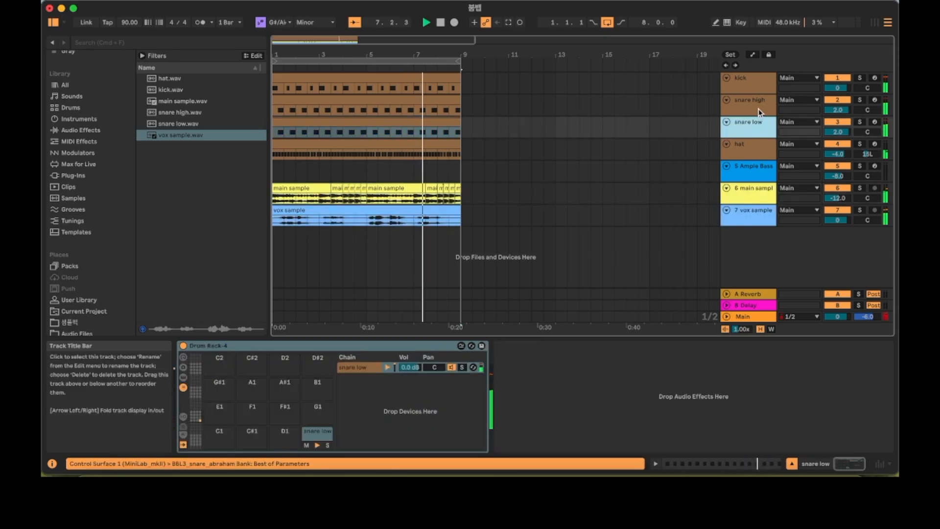
left_click_drag(839, 113, 838, 110)
key("space")
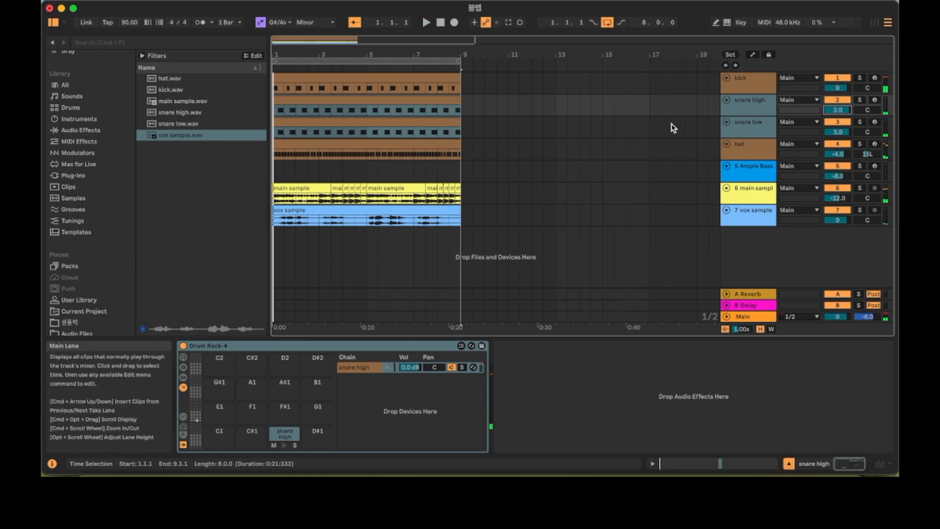
- Bypass EQ Eight, Overdrive and Amp on the Ample Bass track and look over the Ample Bass P Lite II instrument
left_click(763, 174)
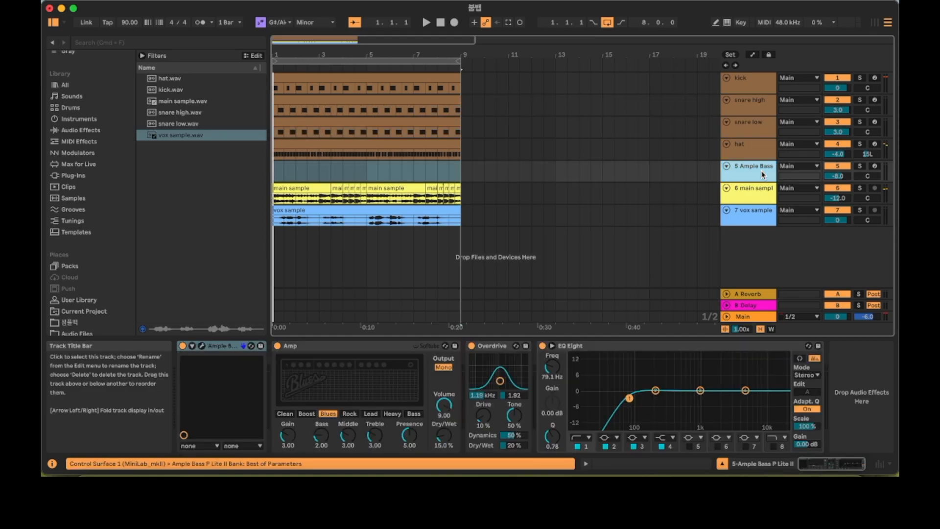
left_click(542, 346)
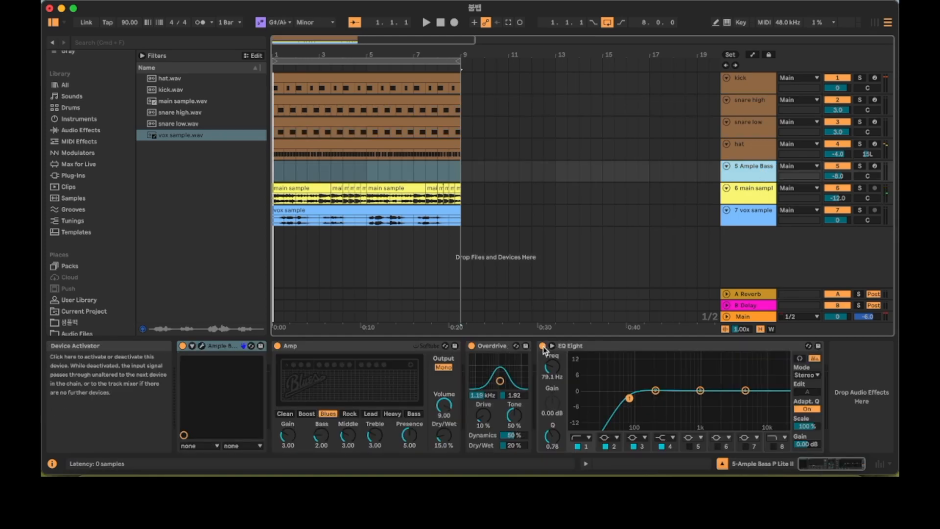
left_click(472, 346)
left_click(277, 346)
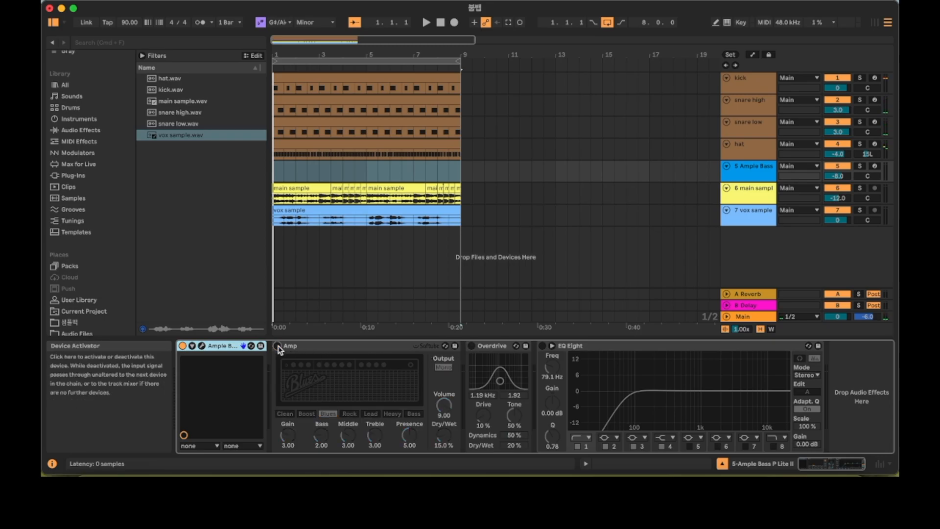
left_click(203, 348)
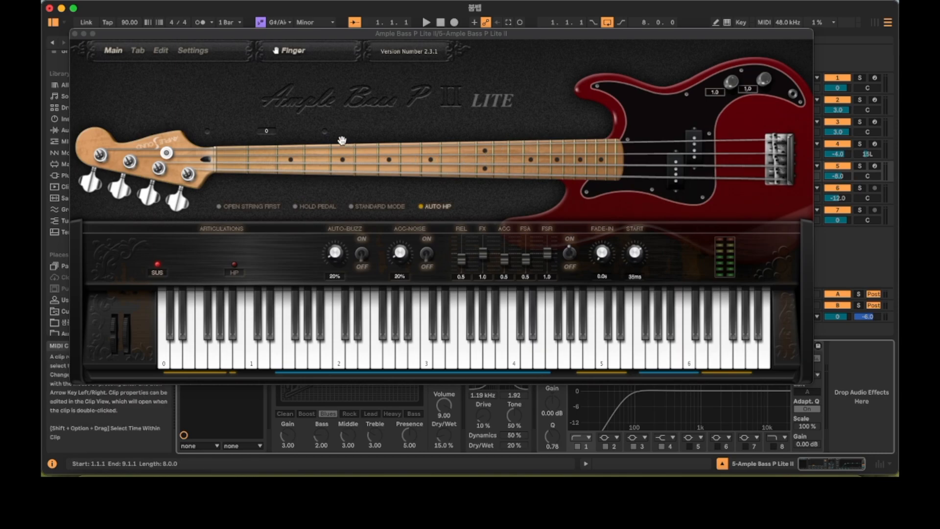
left_click(75, 35)
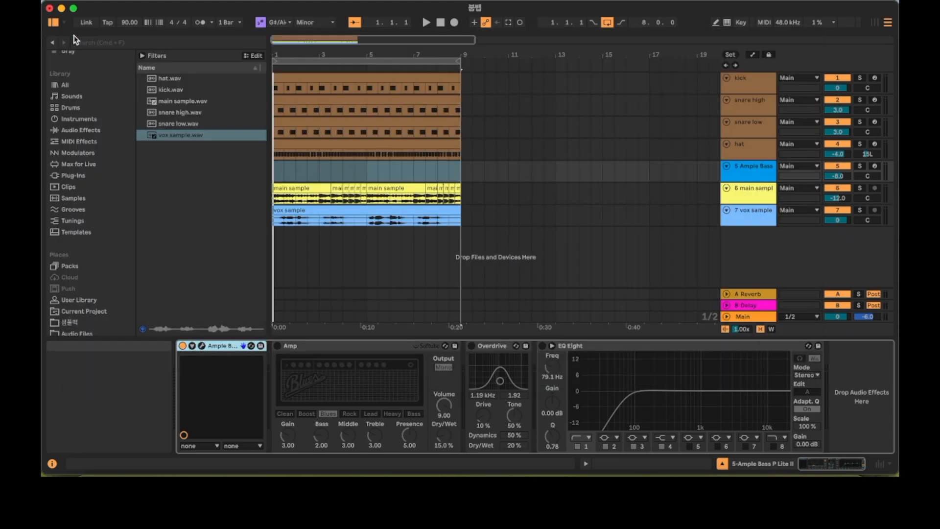
- Insert an empty eight-bar MIDI clip on the Ample Bass track and write a bass line ranging from G#1 to G#2
right_click(289, 178)
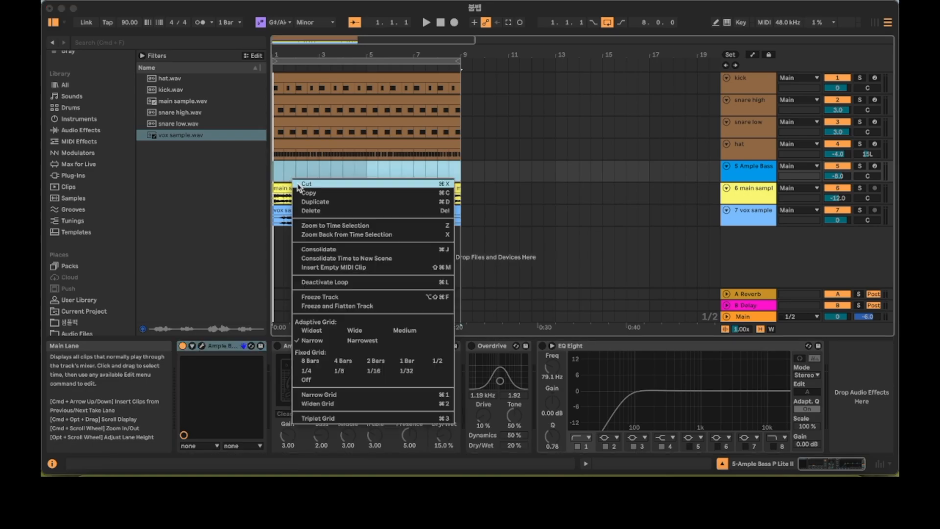
left_click(371, 267)
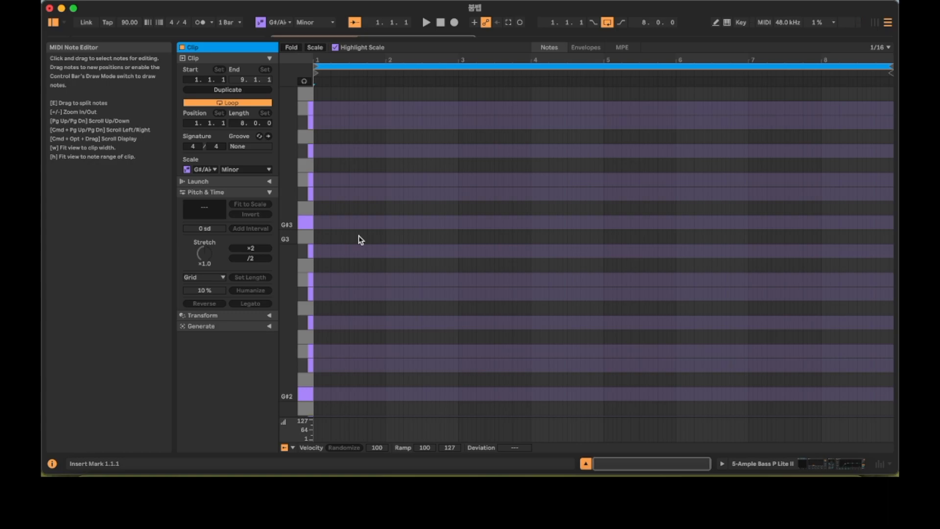
scroll(336, 274, "up", 1)
scroll(336, 272, "down", 3)
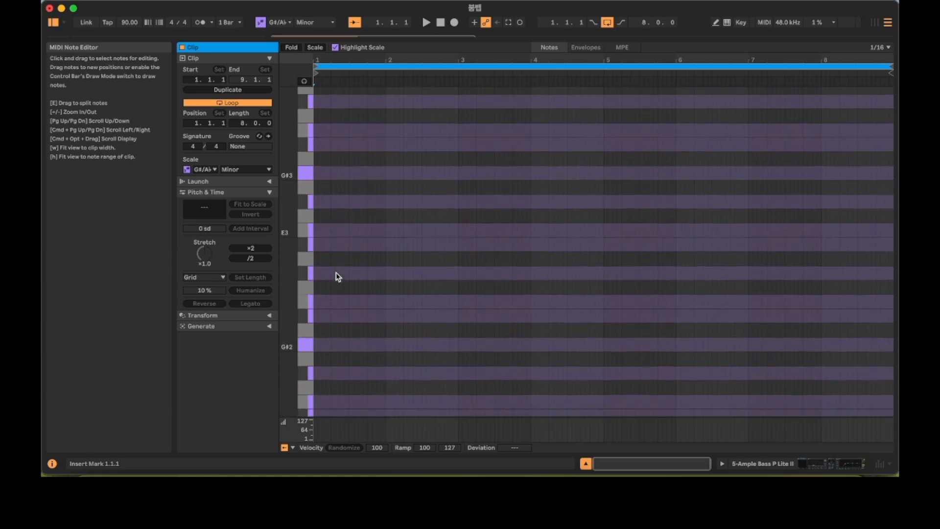
left_click(304, 81)
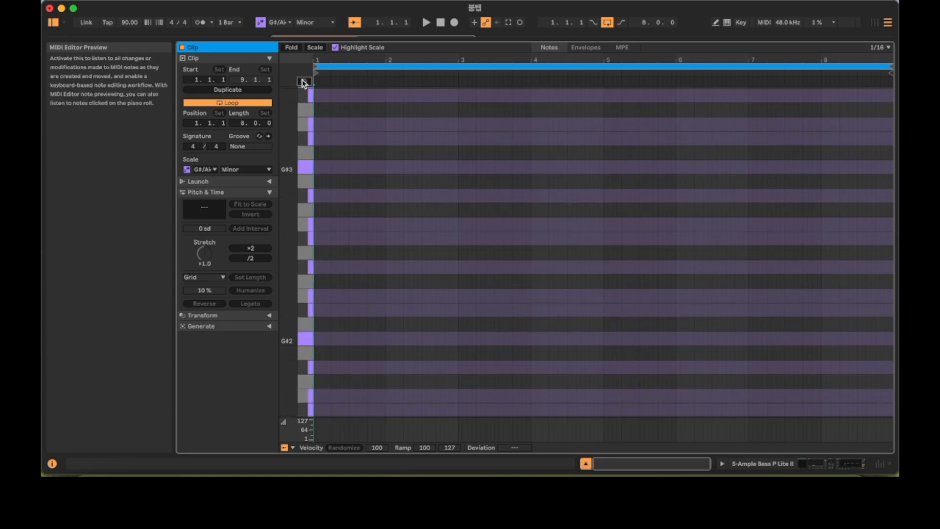
double_click(319, 338)
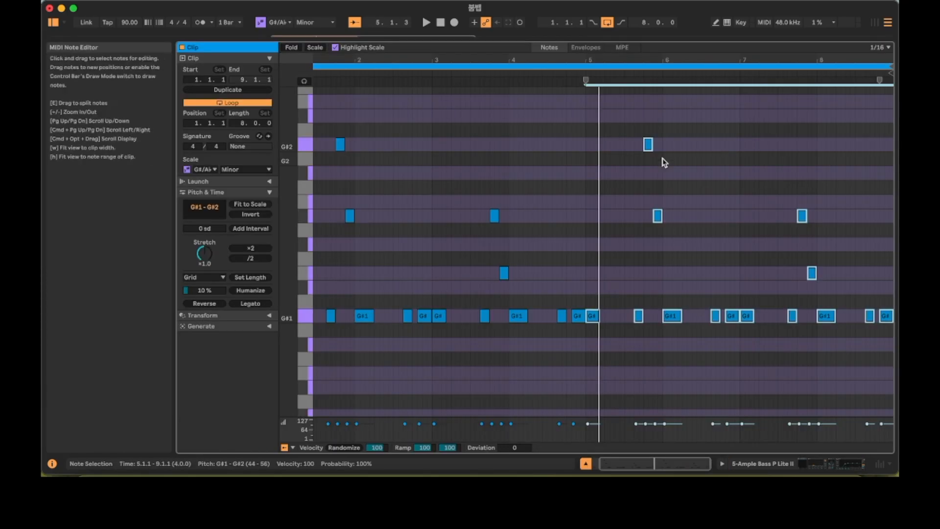
key("w")
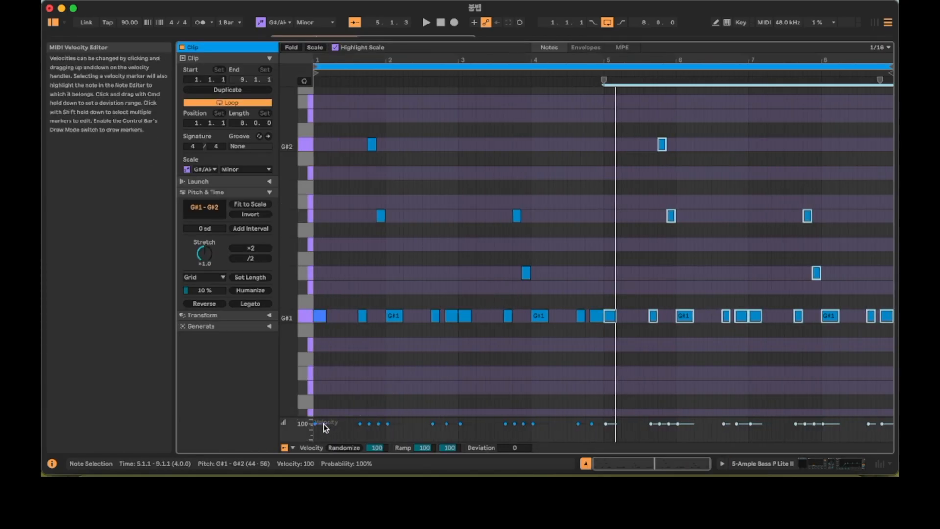
- Try all bass notes at velocity 127, listen to the line, and lower their velocity again
key("super+a")
left_click_drag(317, 423, 317, 414)
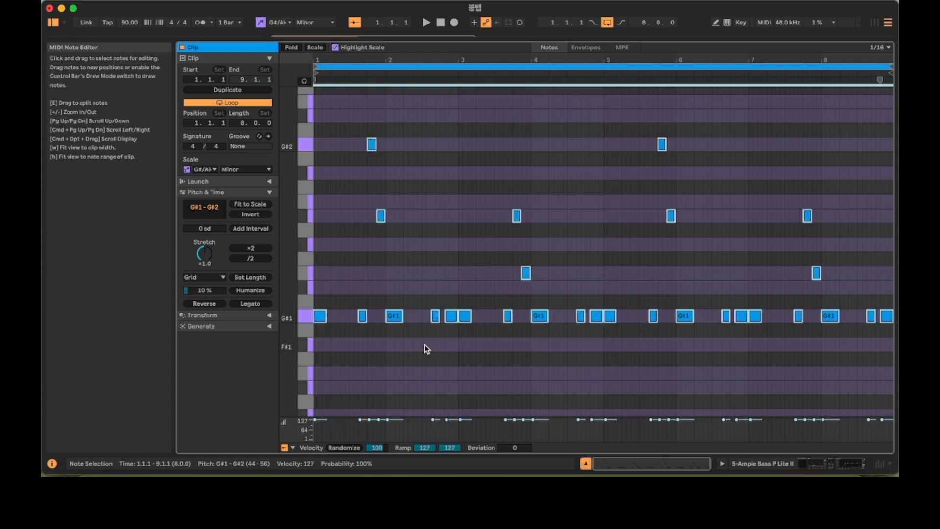
key("space")
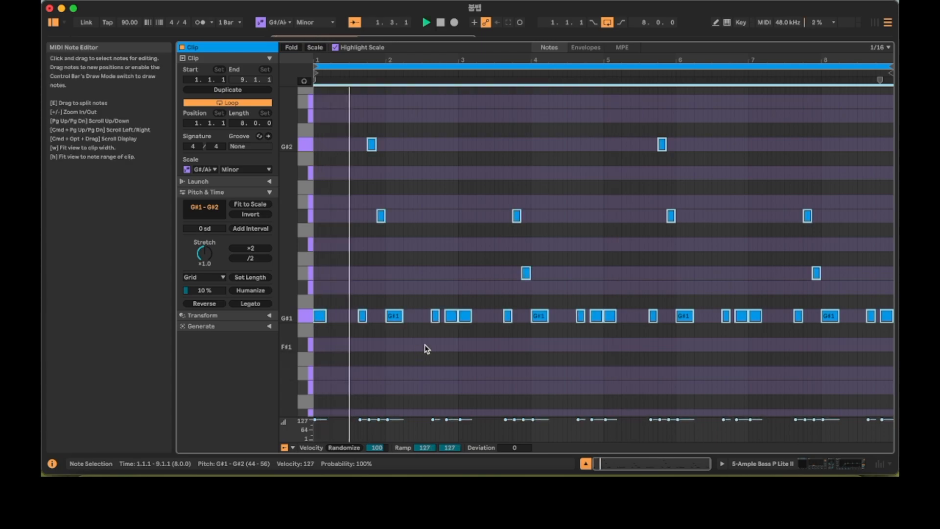
left_click_drag(316, 420, 317, 424)
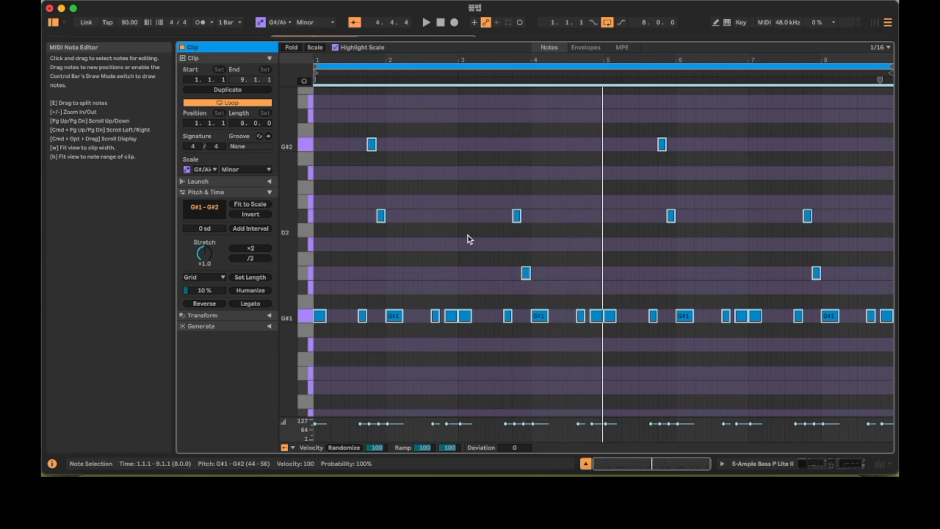
- Return to the arrangement and reactivate Amp and Overdrive on the Ample Bass track
key("shift+Tab")
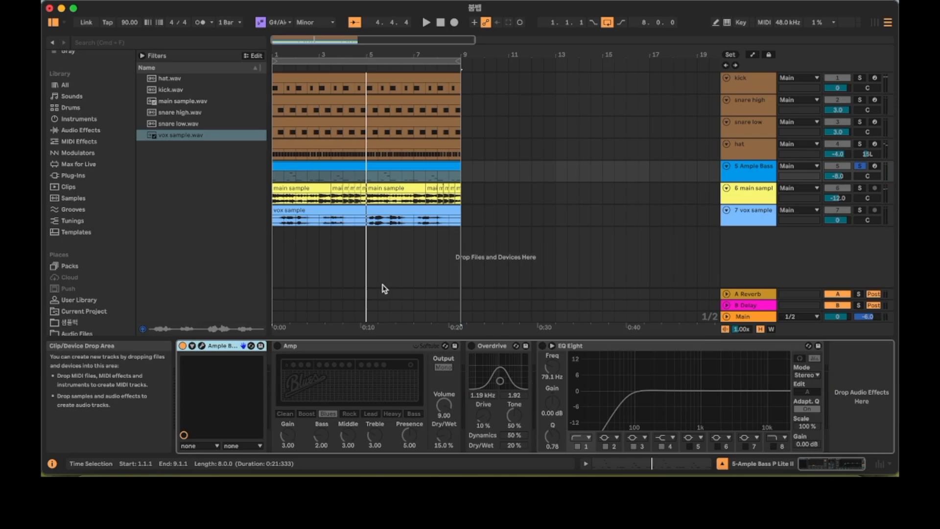
left_click(281, 345)
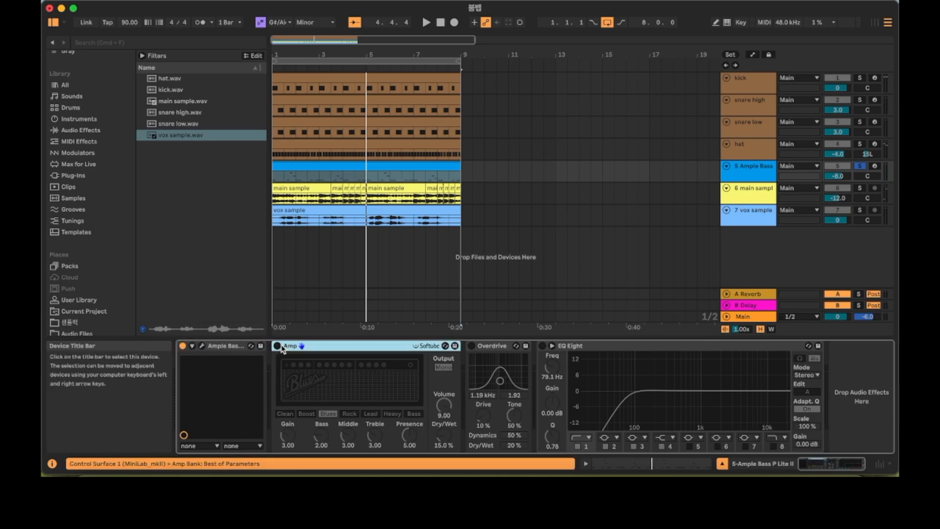
left_click(277, 346)
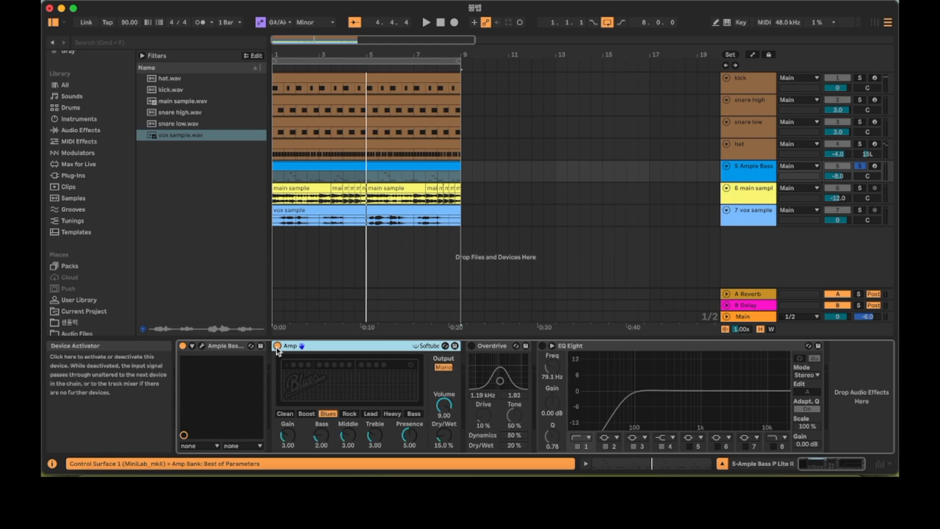
left_click(472, 346)
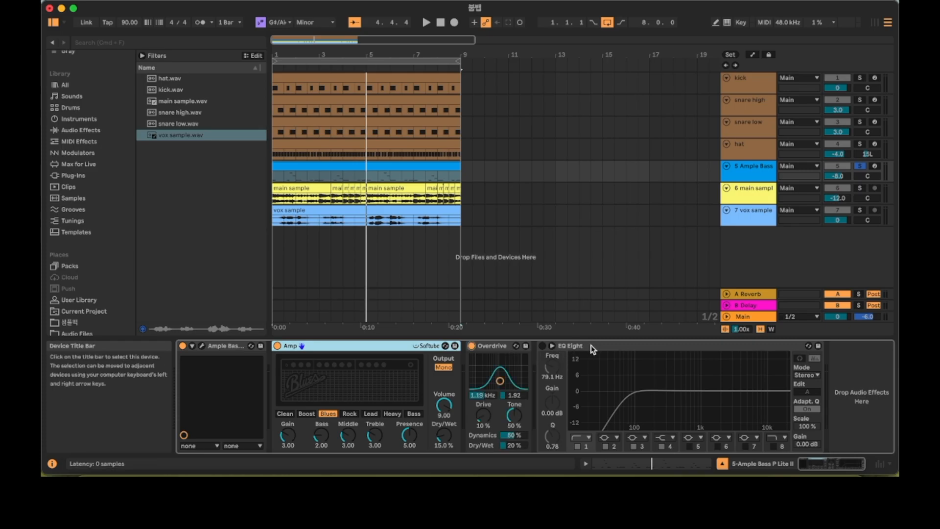
- Listen to the soloed bass line and reactivate EQ Eight on the Ample Bass track
key("space")
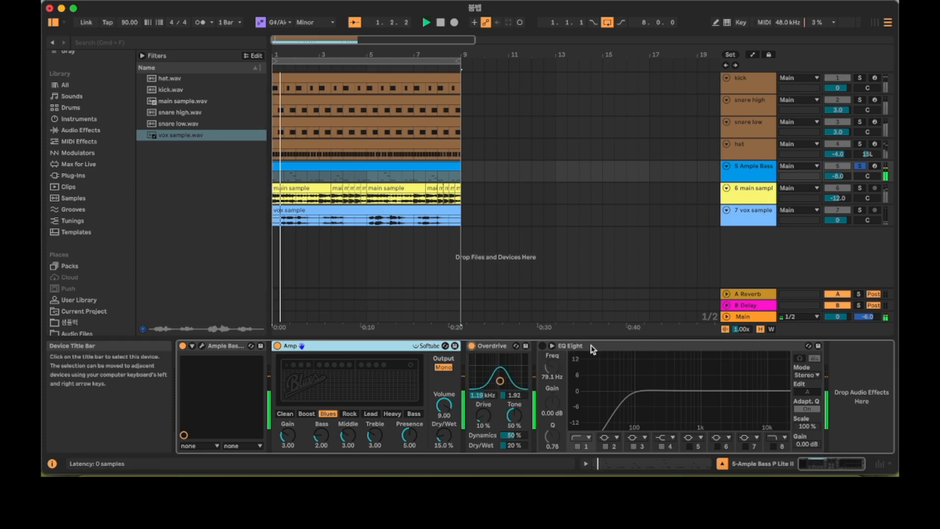
key("space")
left_click(592, 346)
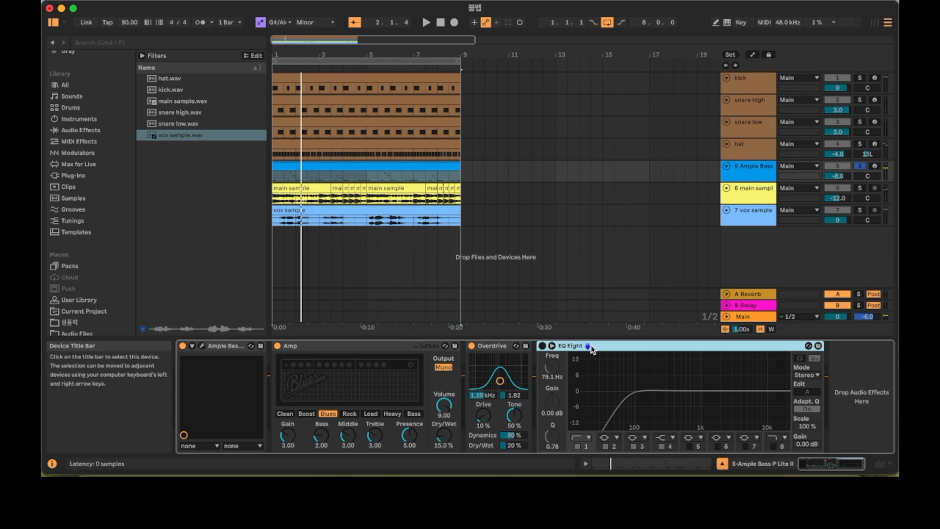
left_click(542, 345)
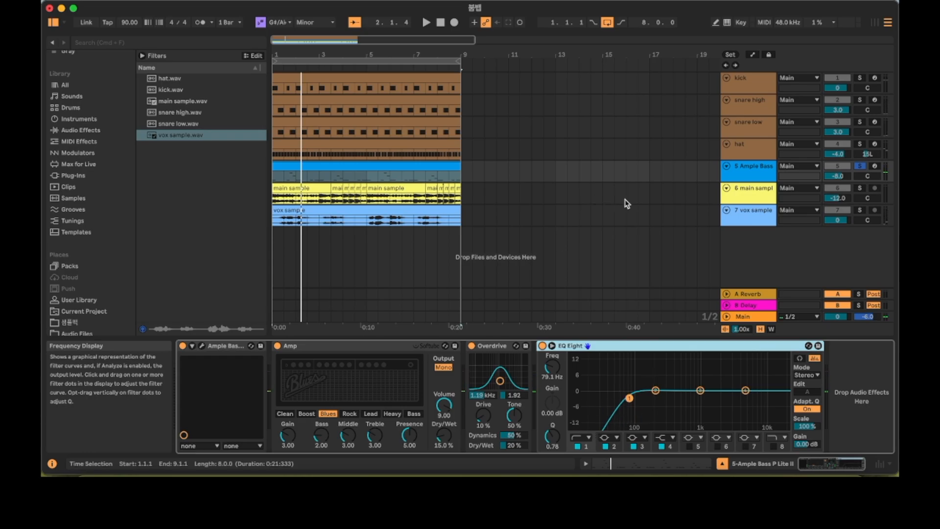
- During playback, set EQ Eight's low cut to 65.3 Hz and boost the highs at 4.95 kHz by 2.85 dB
key("space")
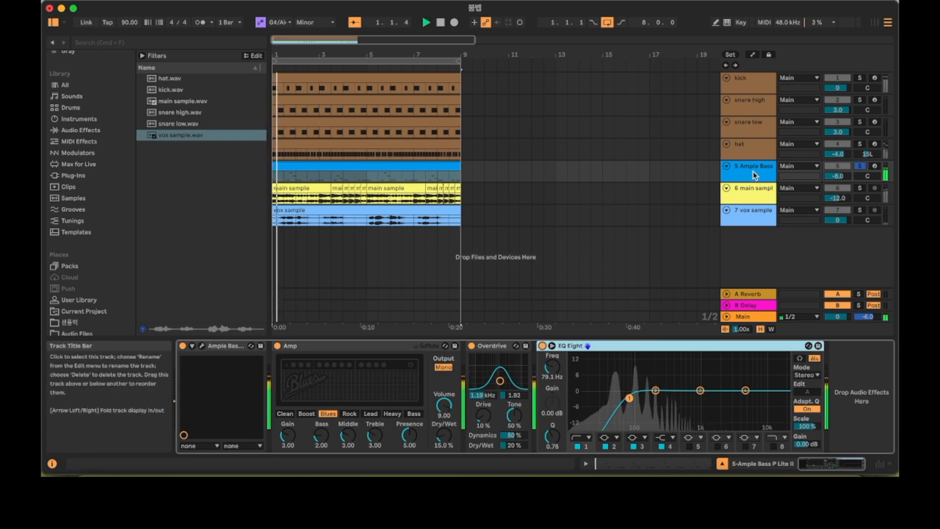
left_click_drag(628, 396, 623, 399)
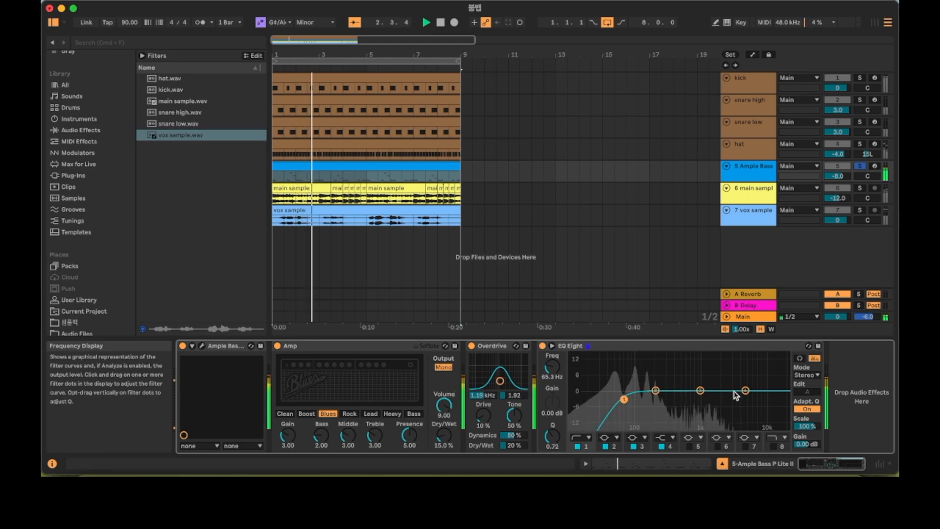
left_click_drag(745, 390, 745, 384)
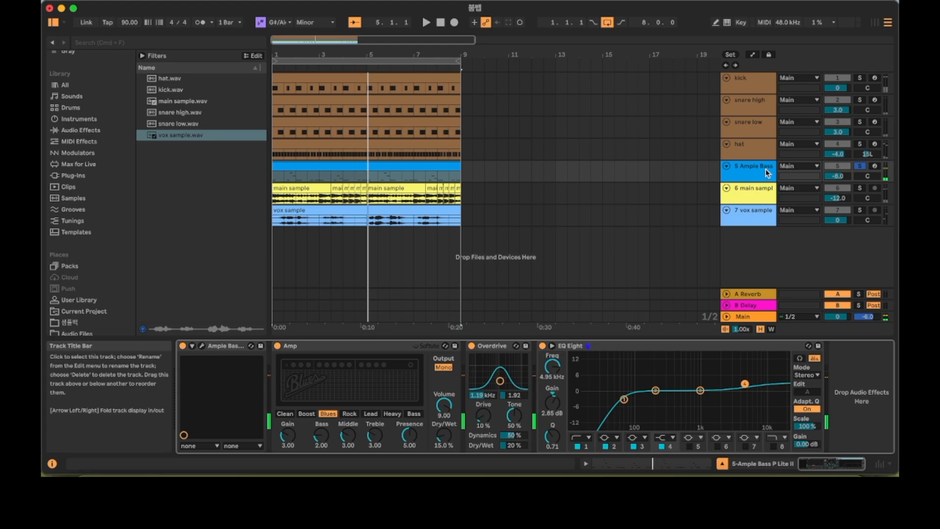
- Unsolo the Ample Bass track and, while the full beat plays, set its Overdrive to 15% Drive and 30% Dry/Wet
key("s")
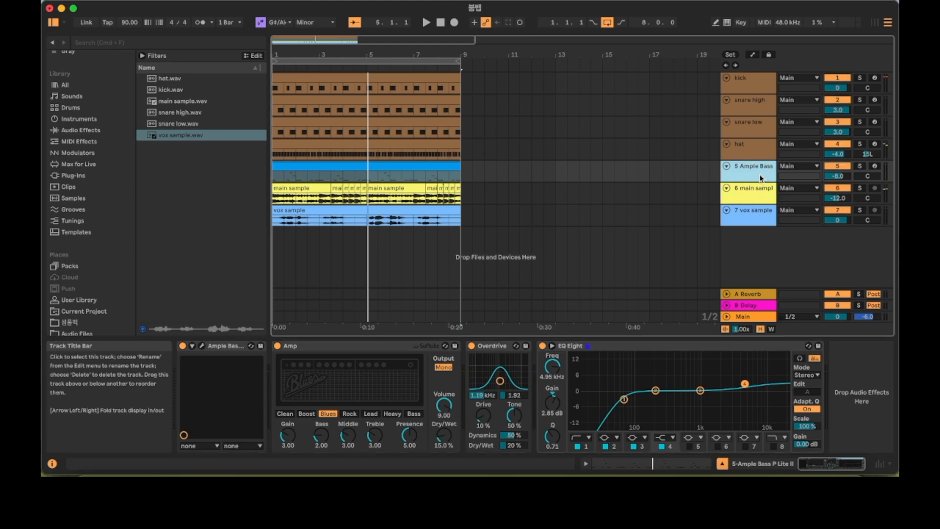
key("space")
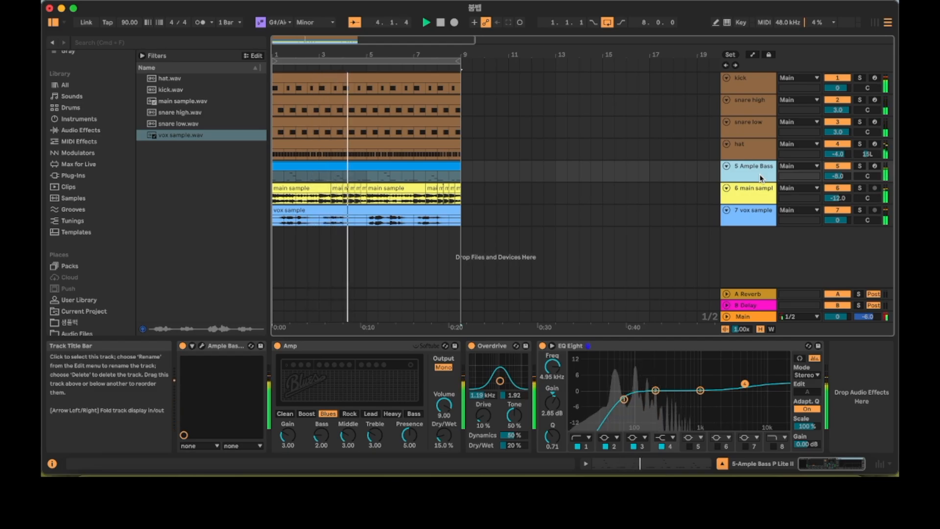
left_click(482, 422)
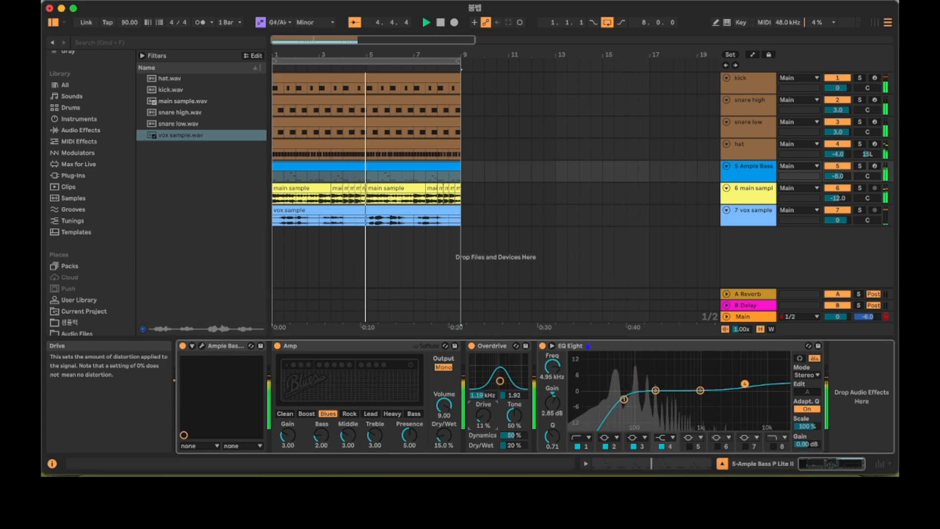
left_click_drag(507, 446, 507, 441)
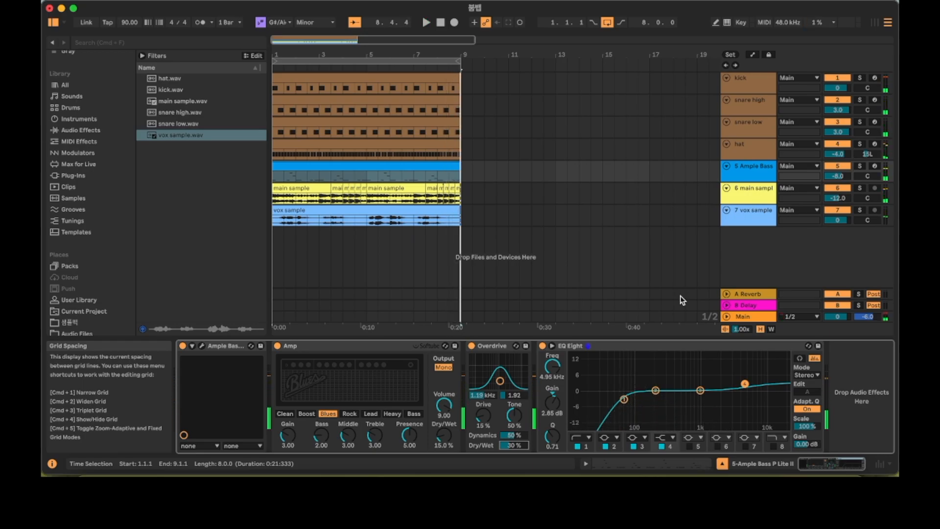
- Copy the main and vox samples to bars 10–18 and all tracks' clips to bars 18–26, and play from bar 10
key("minus")
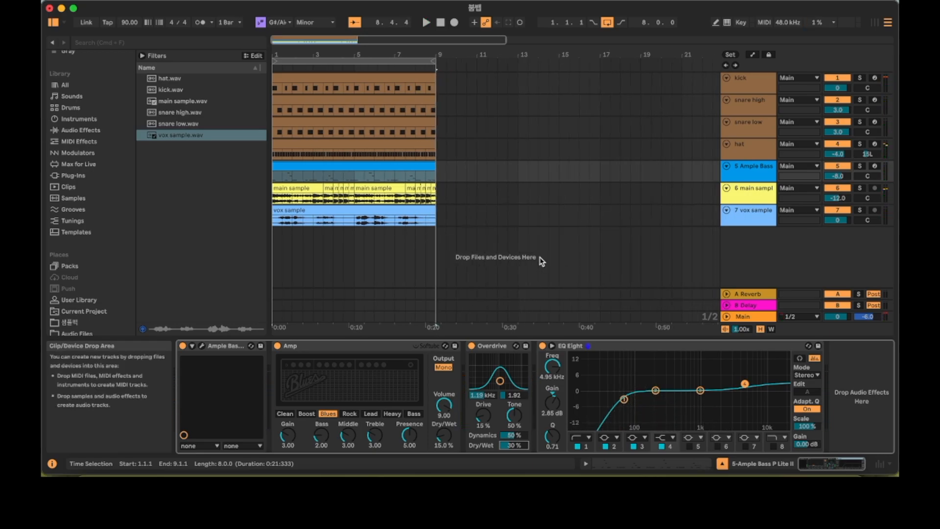
key("minus")
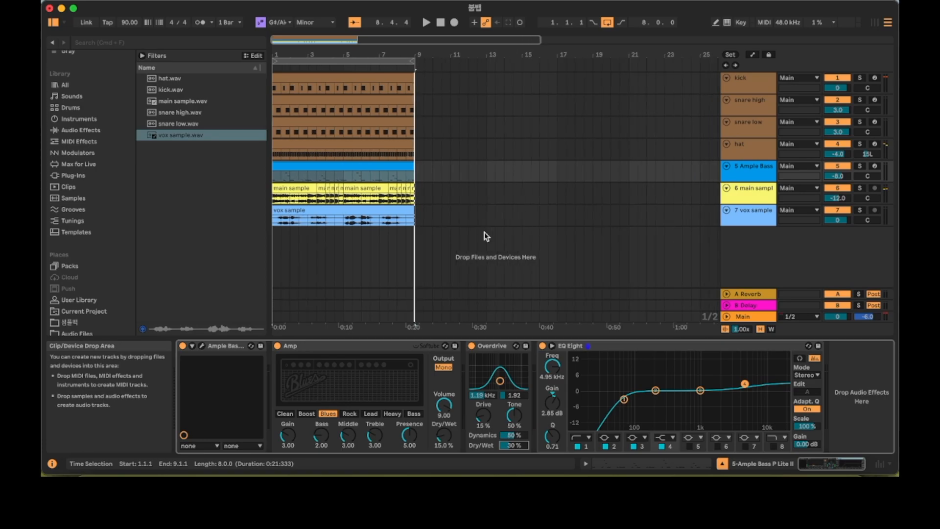
left_click(391, 211)
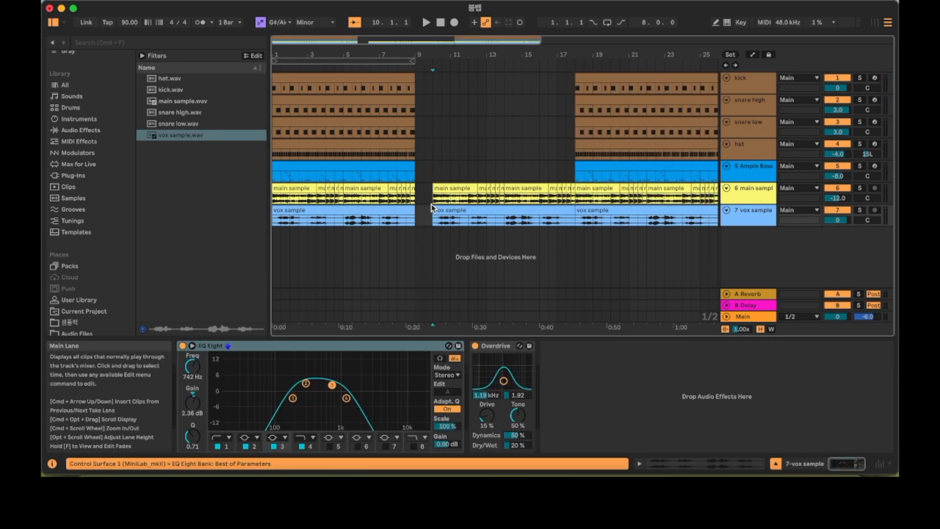
key("space")
key("minus")
key("minus")
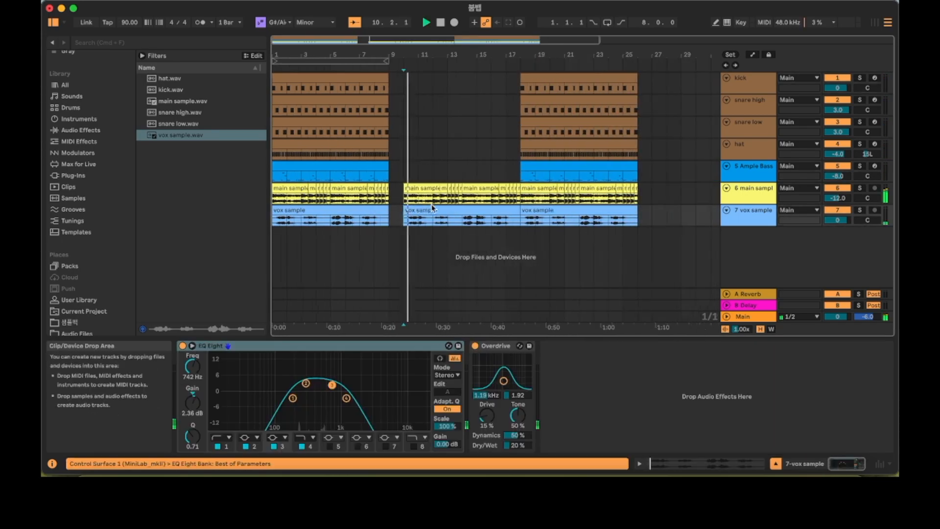